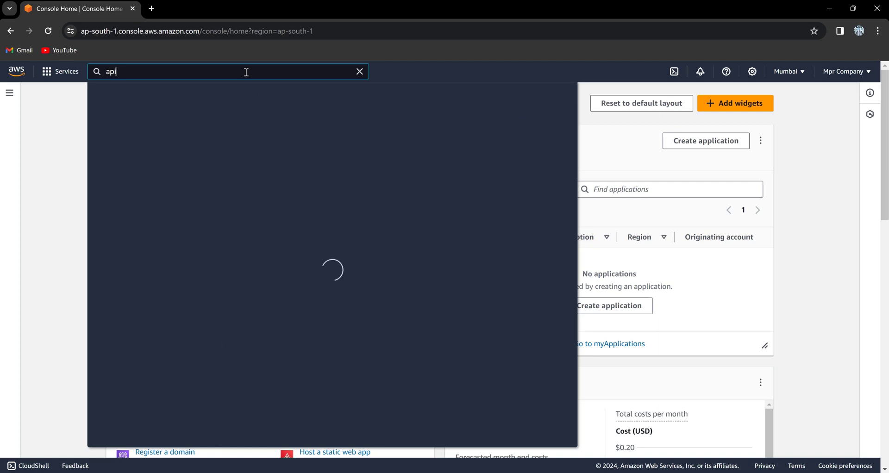
Step: Open the API Gateway service and open Lambda in a separate browser tab
type("g")
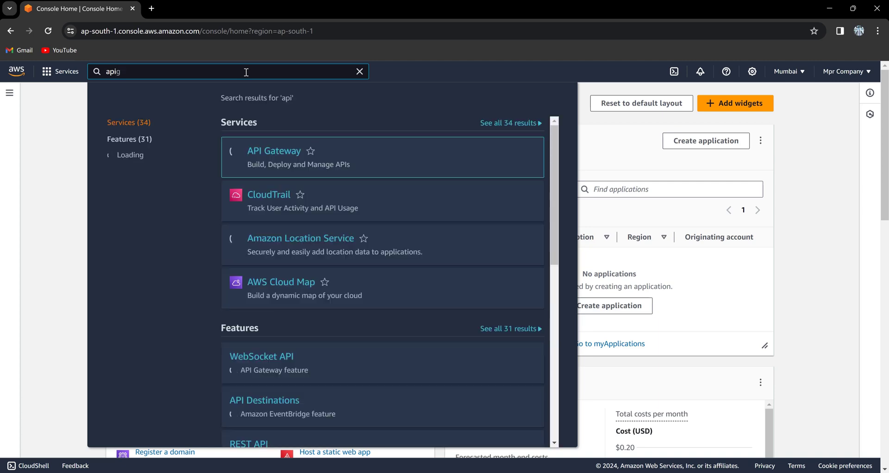
left_click(271, 155)
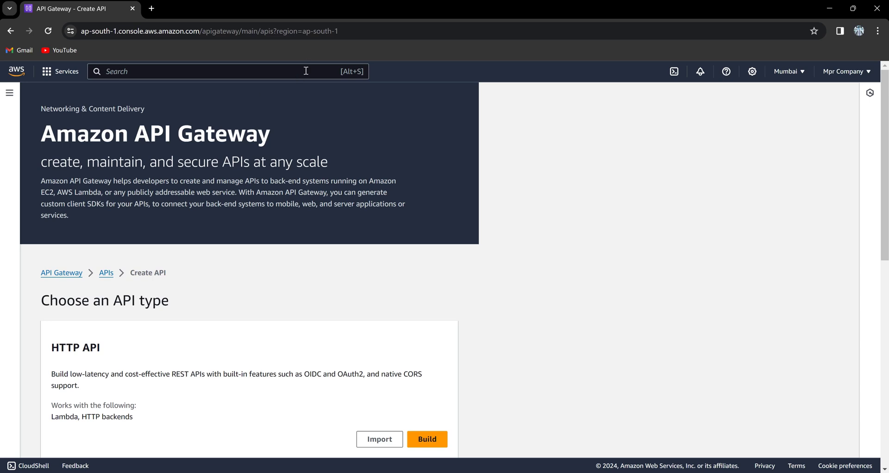
type("lambda")
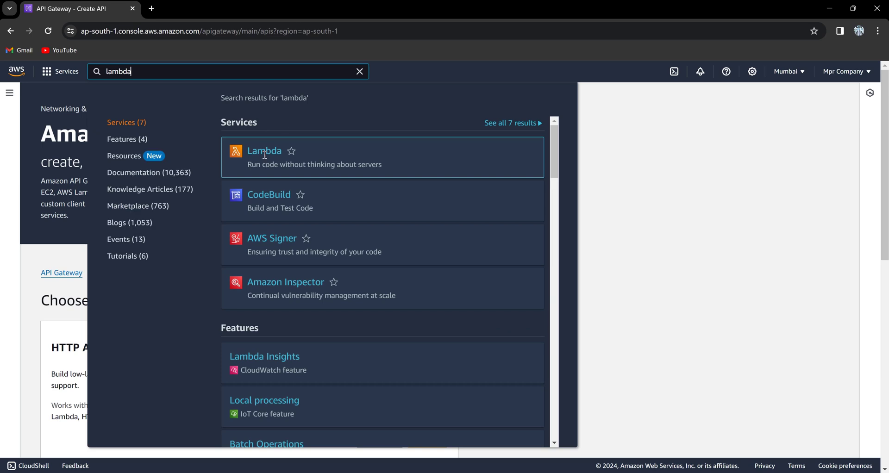
right_click(265, 159)
left_click(292, 166)
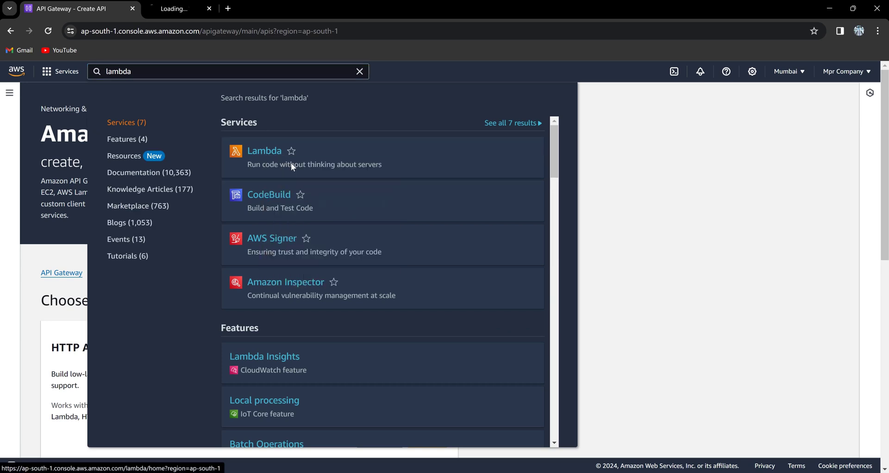
left_click(633, 230)
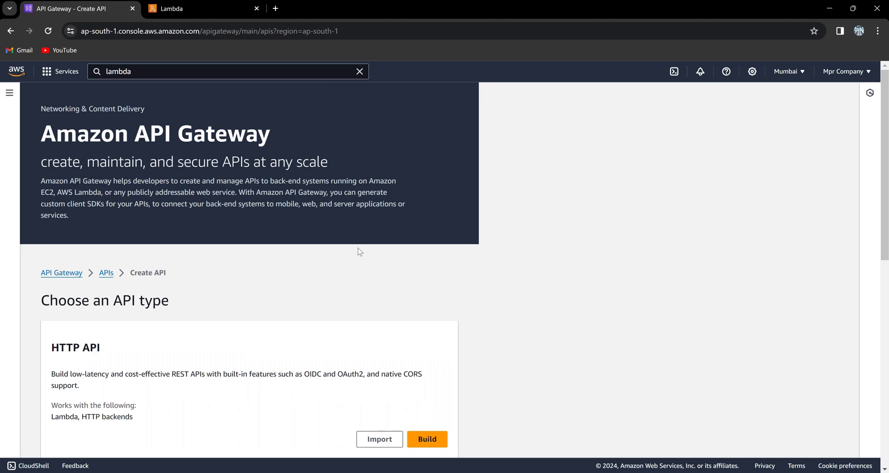
Step: Postpone the Flash Player update and start building a REST API
scroll(352, 267, "down", 4)
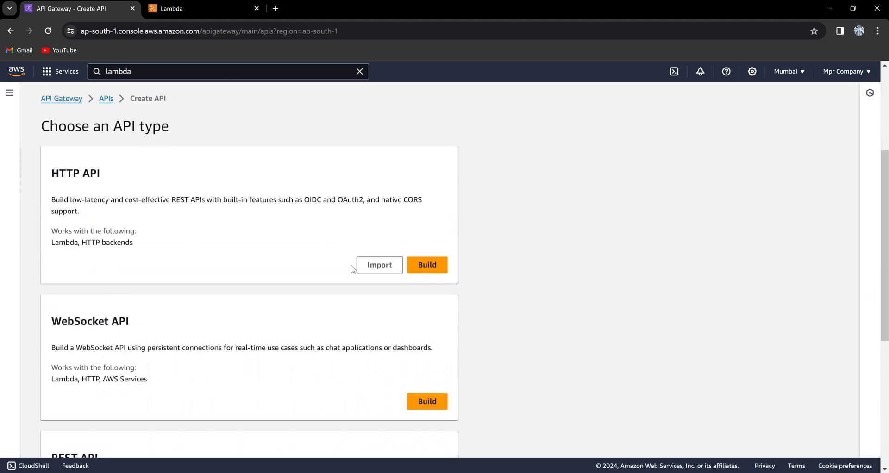
scroll(353, 270, "down", 3)
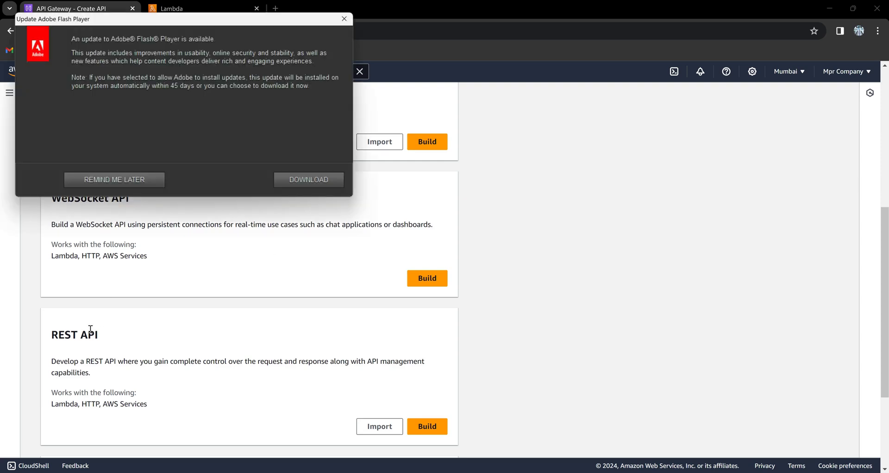
left_click(125, 185)
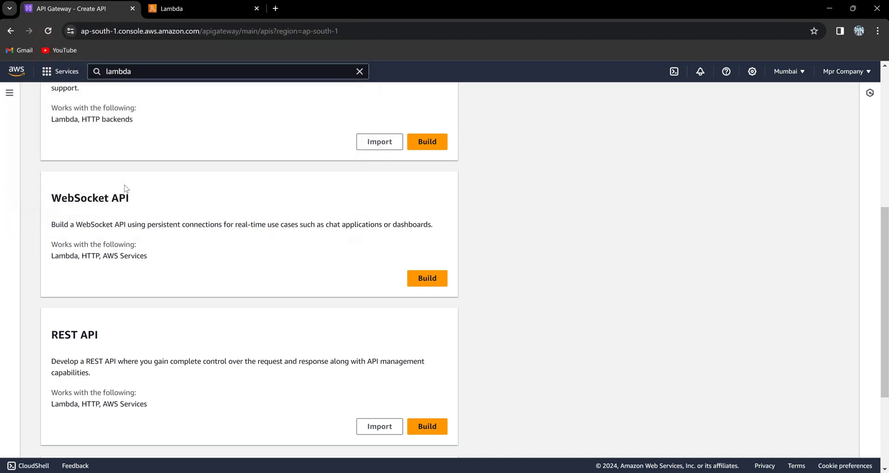
left_click(426, 430)
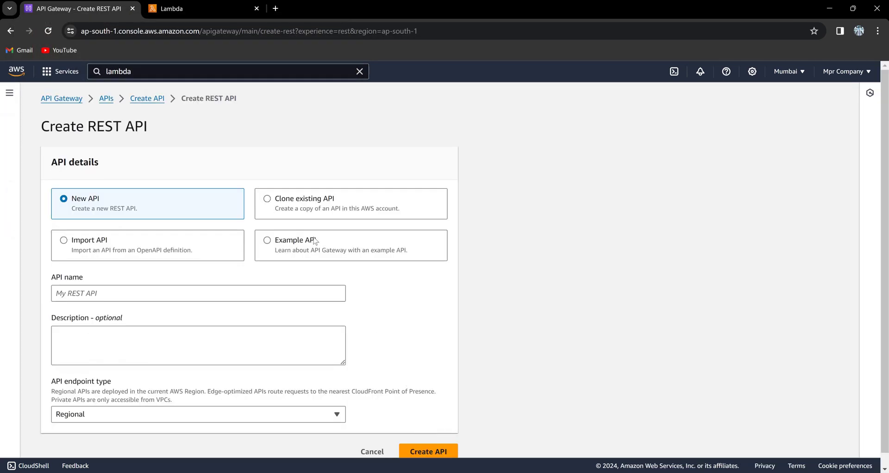
Step: Look through the Clone existing API, Import API and Example API options, ending back on New API
left_click(341, 203)
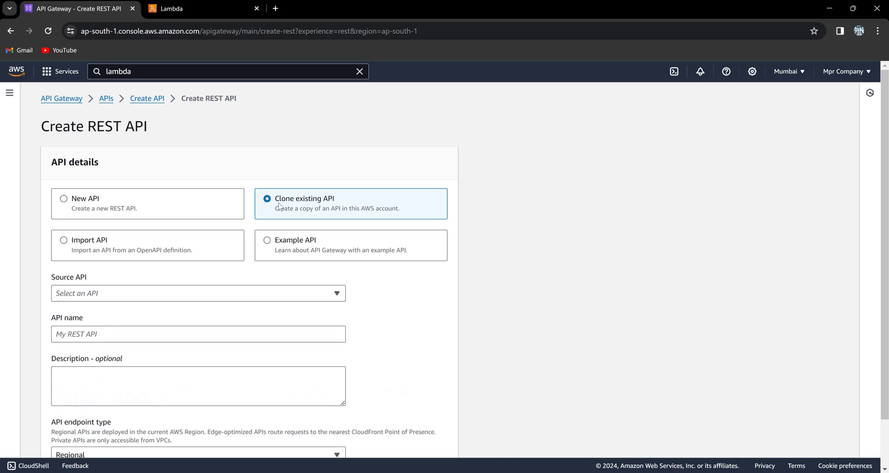
left_click(198, 253)
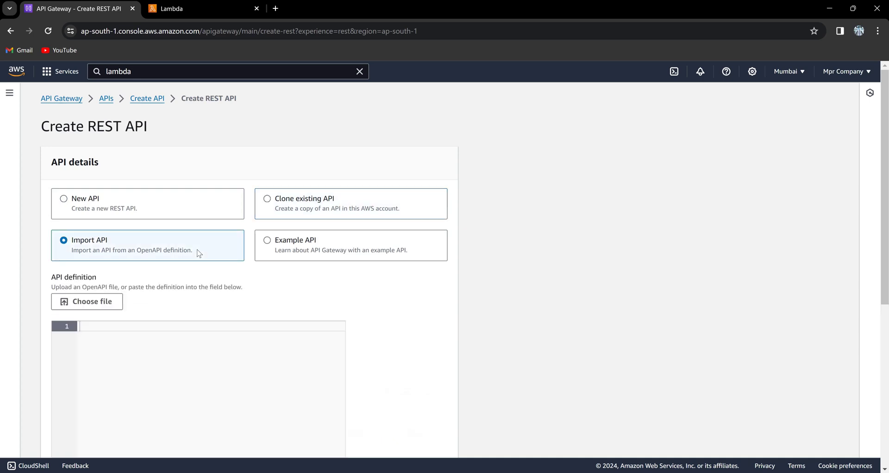
left_click(314, 257)
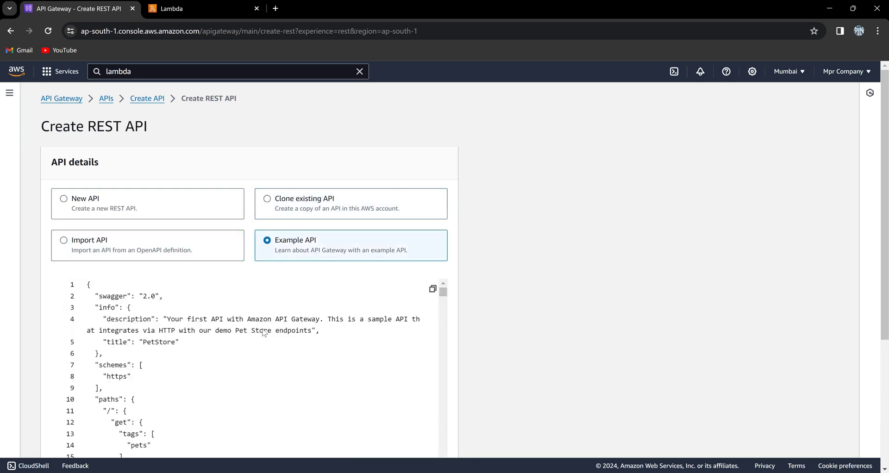
left_click(172, 205)
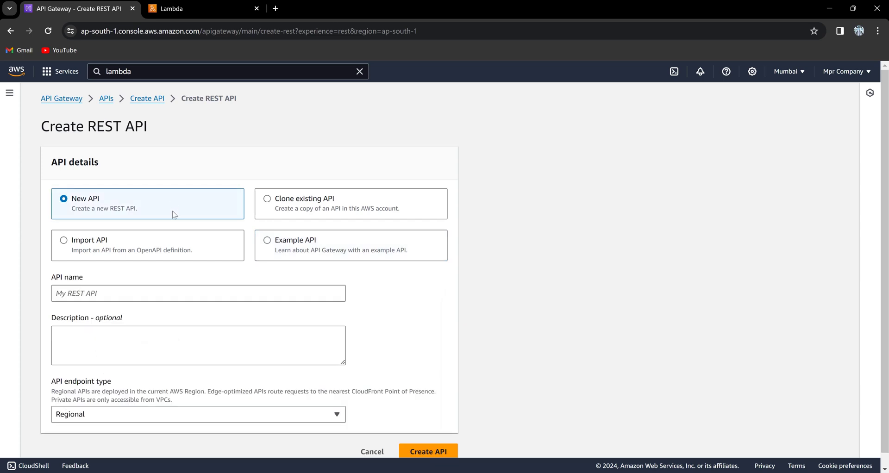
Step: Create the REST API with the name myAPI and the Regional endpoint type, and dismiss the creation notice
left_click(182, 294)
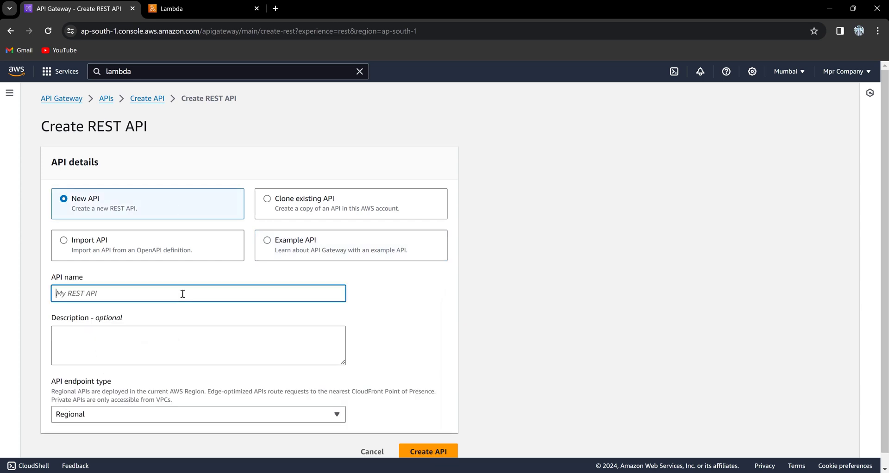
type("myAPI")
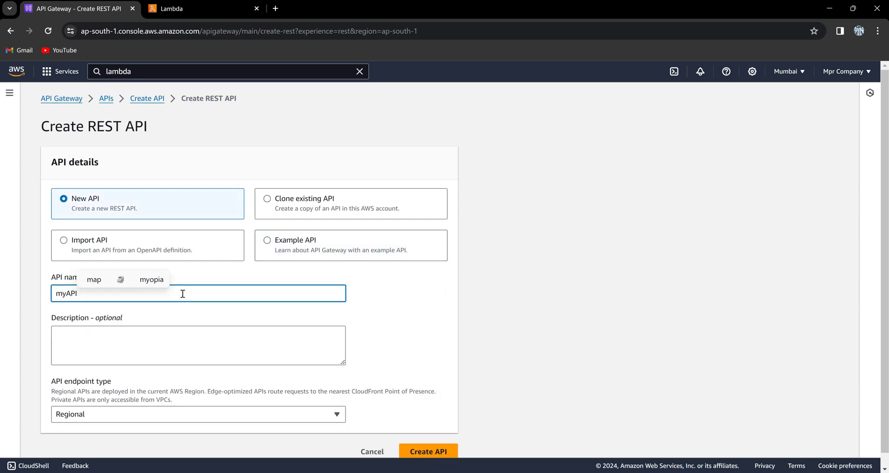
scroll(182, 294, "down", 1)
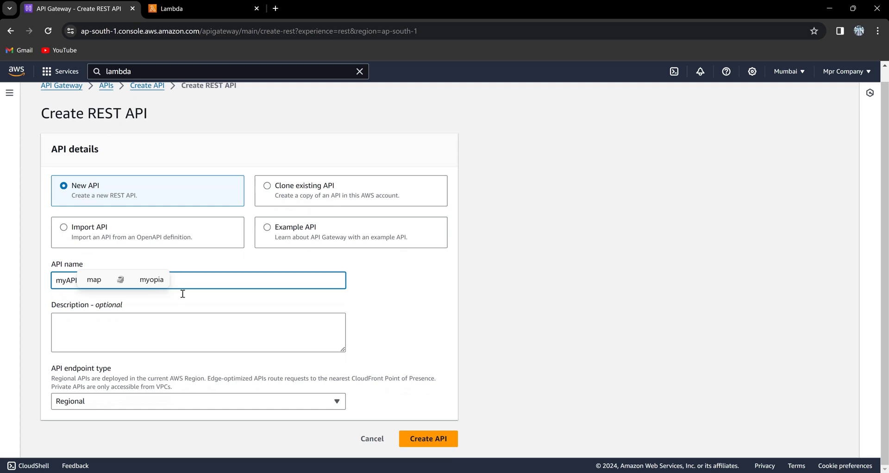
key("Tab")
key("Tab")
key("Return")
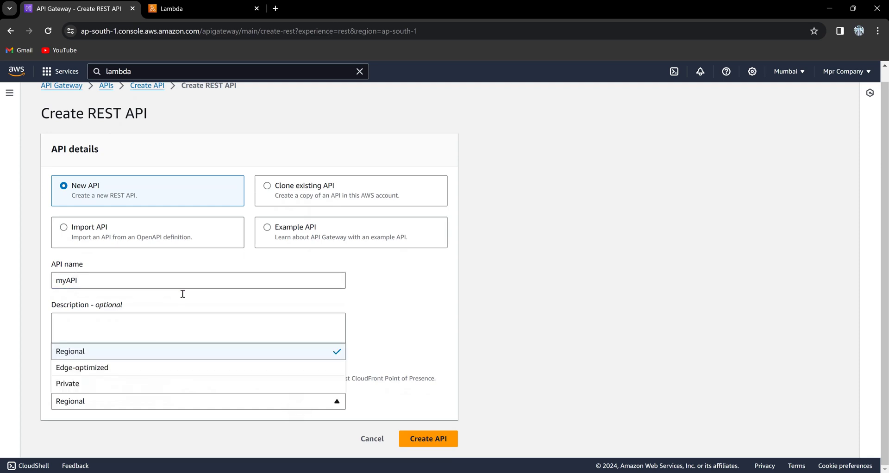
key("Return")
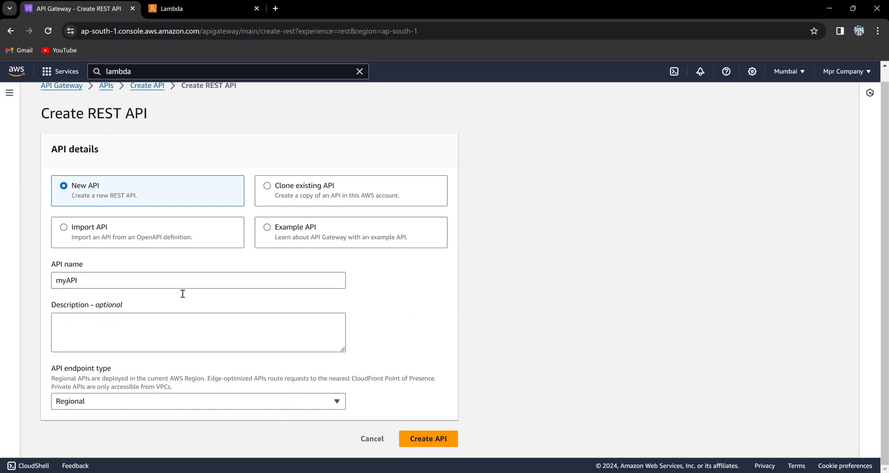
key("Tab")
key("Tab")
key("Return")
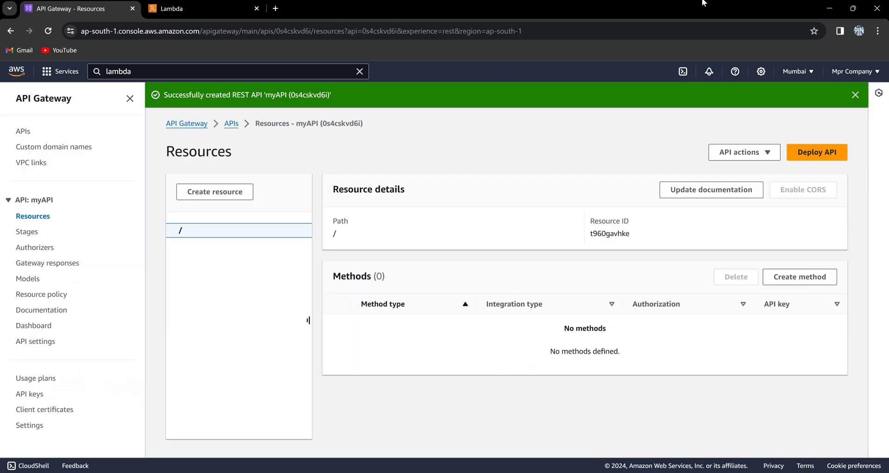
left_click(855, 96)
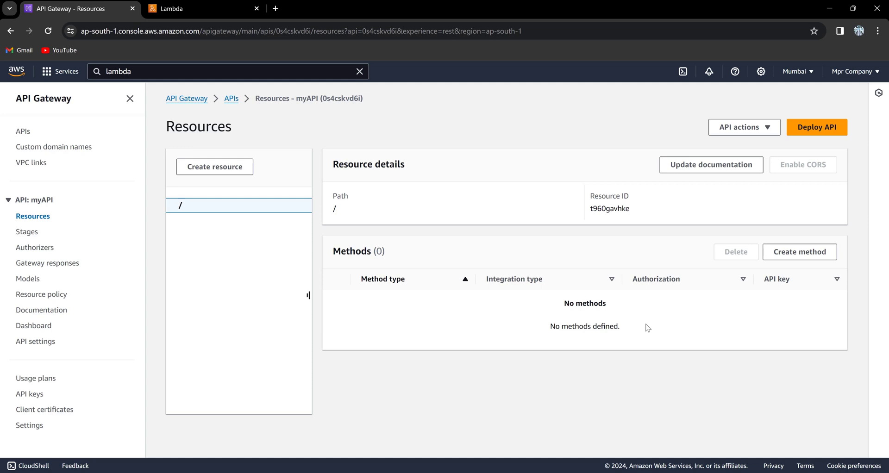
Step: Start a new method on the API's root resource with GET as the method type
left_click(790, 252)
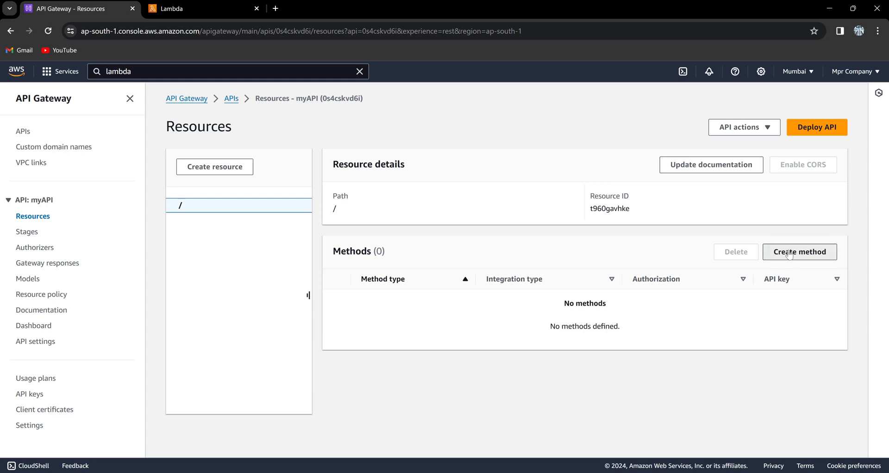
left_click(299, 183)
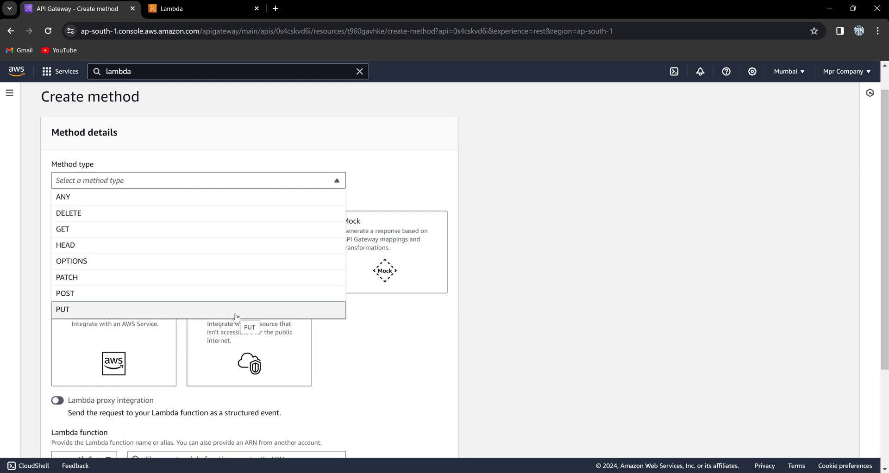
left_click(287, 230)
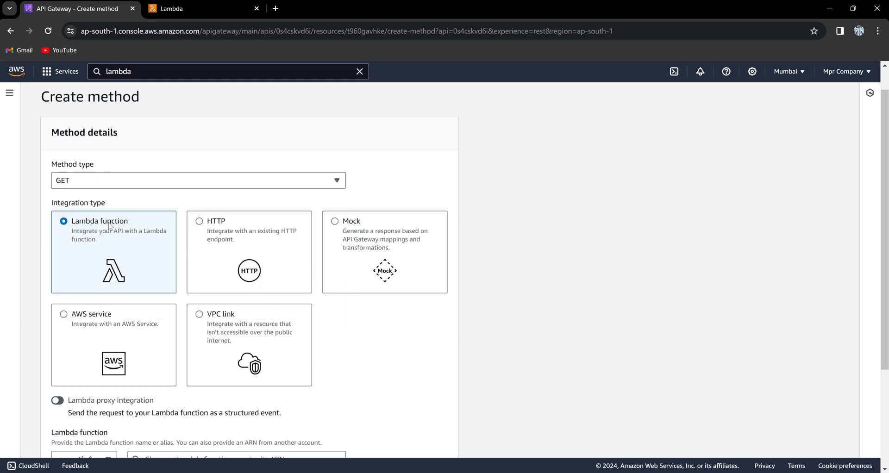
Step: Check which Lambda functions are available for the method's integration
scroll(414, 320, "down", 3)
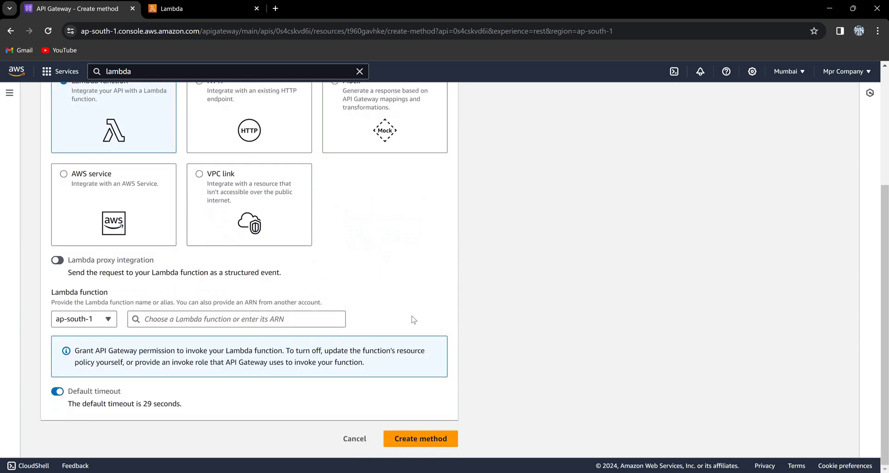
left_click(246, 317)
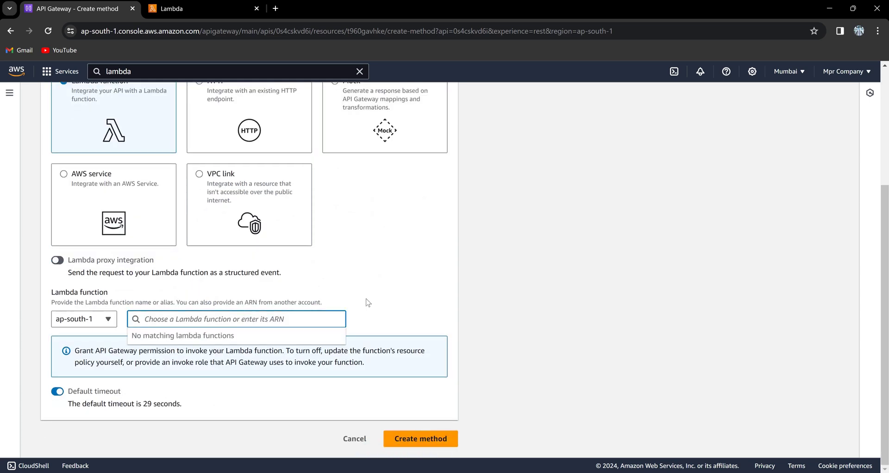
left_click(398, 291)
Step: Create a Lambda function from scratch in the Lambda browser tab, named myFunc1 with the Python 3.12 runtime
left_click(231, 10)
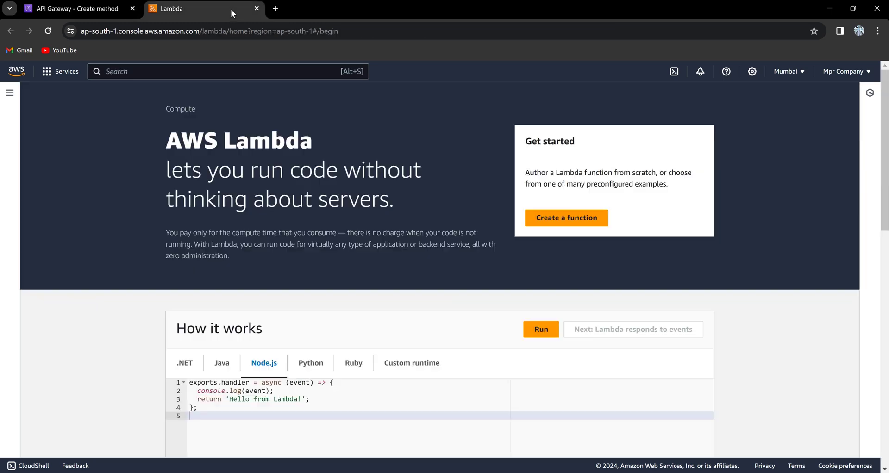
left_click(570, 219)
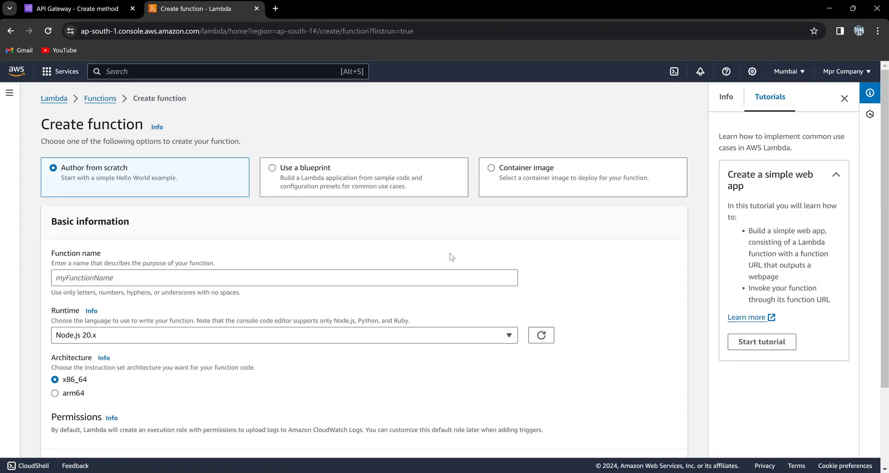
left_click(449, 278)
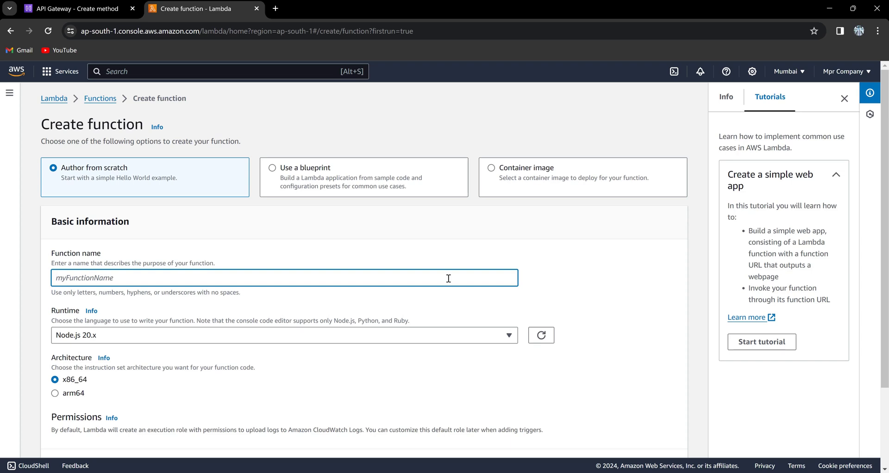
type("myFunc1")
scroll(449, 278, "down", 2)
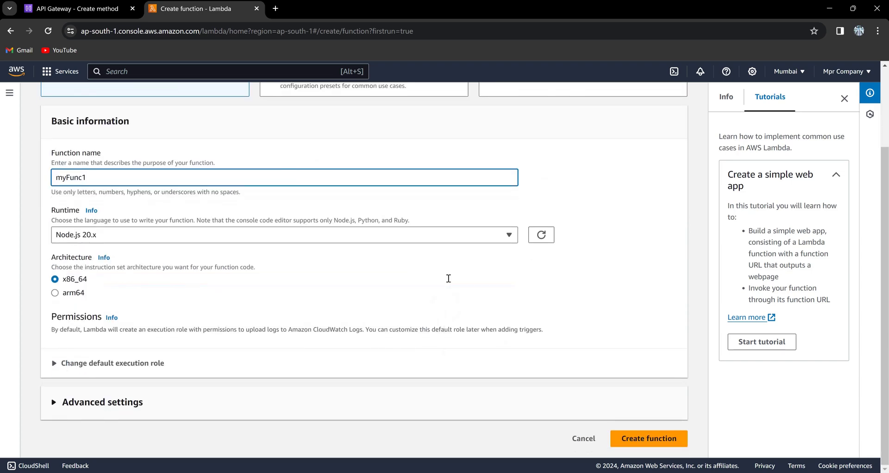
key("Tab")
key("Tab")
key("space")
key("Down")
key("Return")
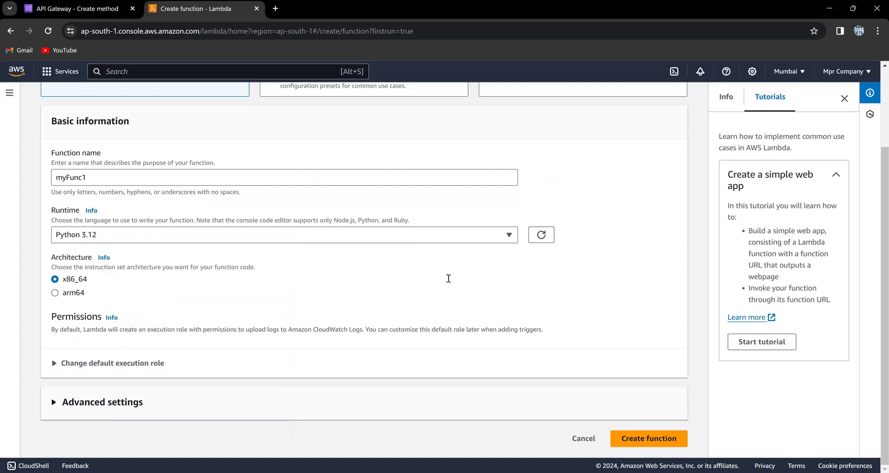
key("Return")
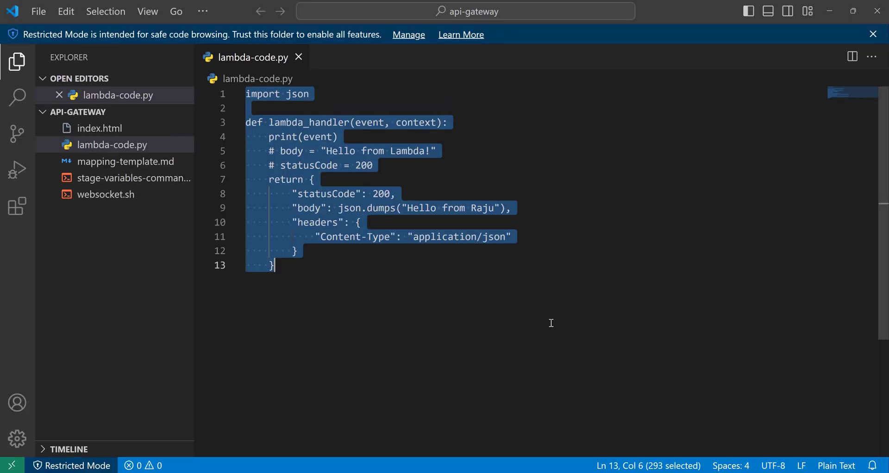
Step: In VS Code, dismiss the Restricted Mode notice and close the Release Notes so only lambda-code.py is open
left_click(551, 322)
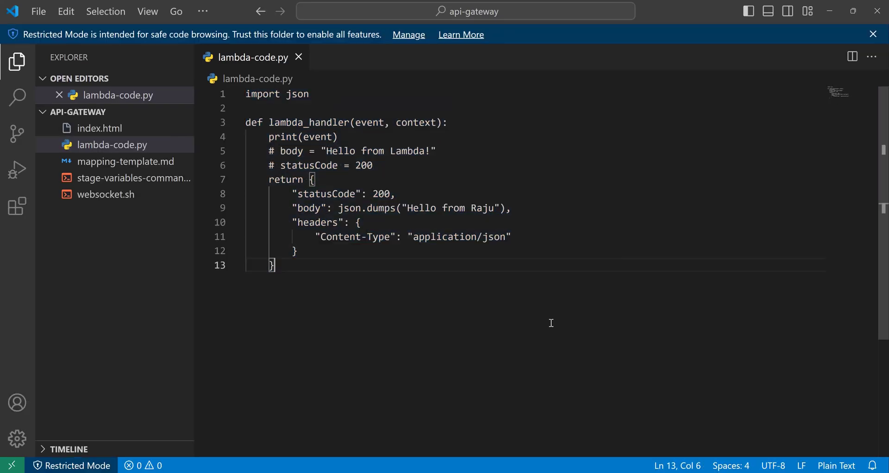
left_click(873, 35)
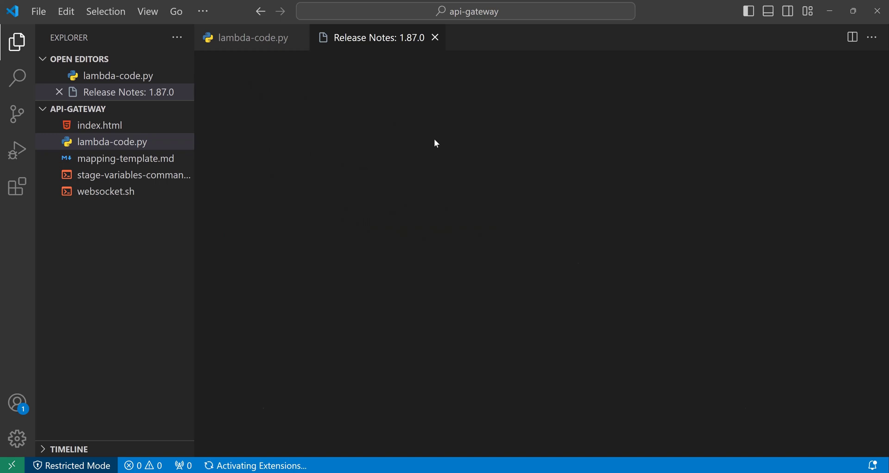
key("ctrl+w")
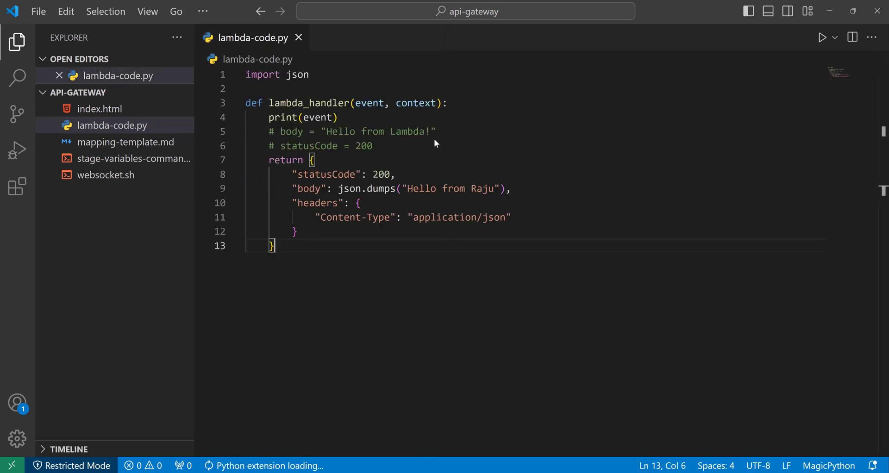
Step: Comment out the print(event) line in the lambda_handler function of lambda-code.py
left_click(401, 121)
key("ctrl+slash")
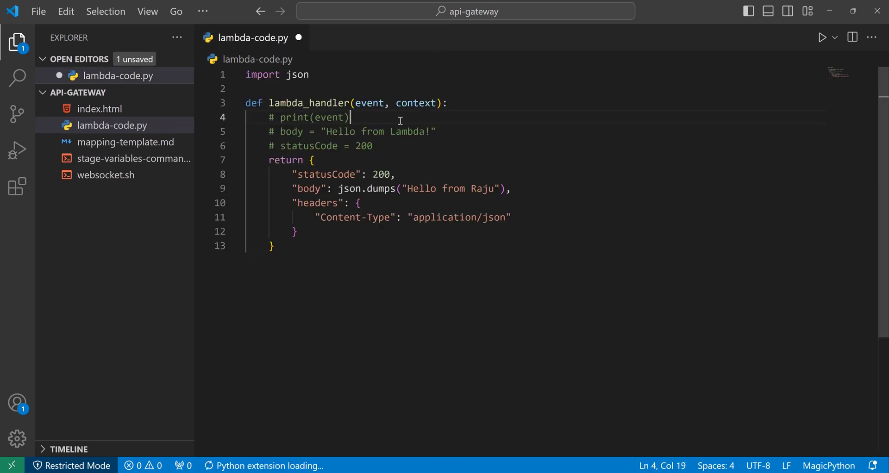
Step: Save lambda-code.py and dismiss the folder trust prompt along with the Docker extension and terminal notifications
left_click(410, 246)
key("ctrl+grave")
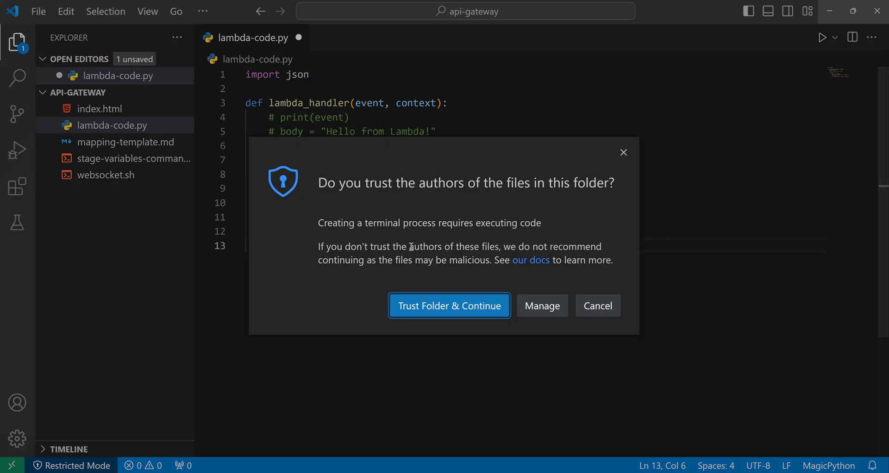
left_click(628, 157)
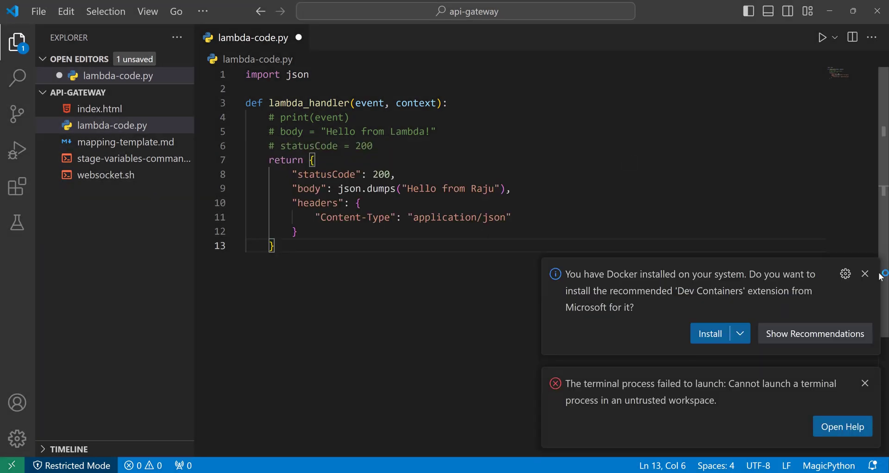
key("ctrl+s")
left_click(865, 274)
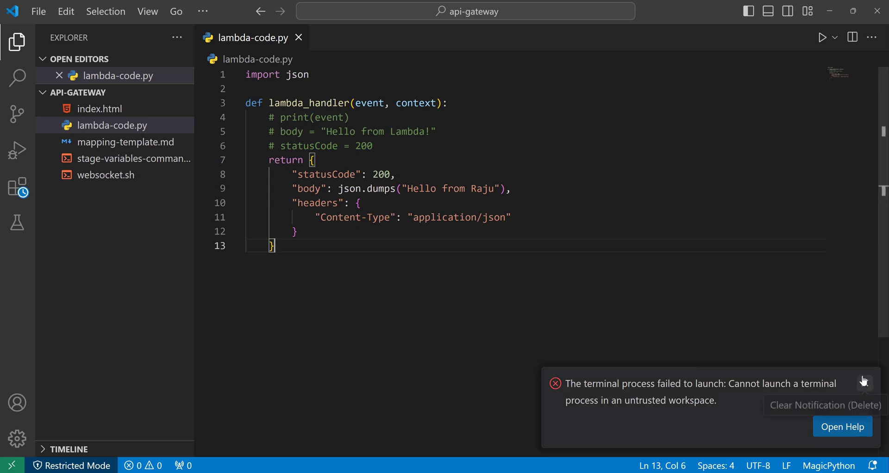
left_click(864, 381)
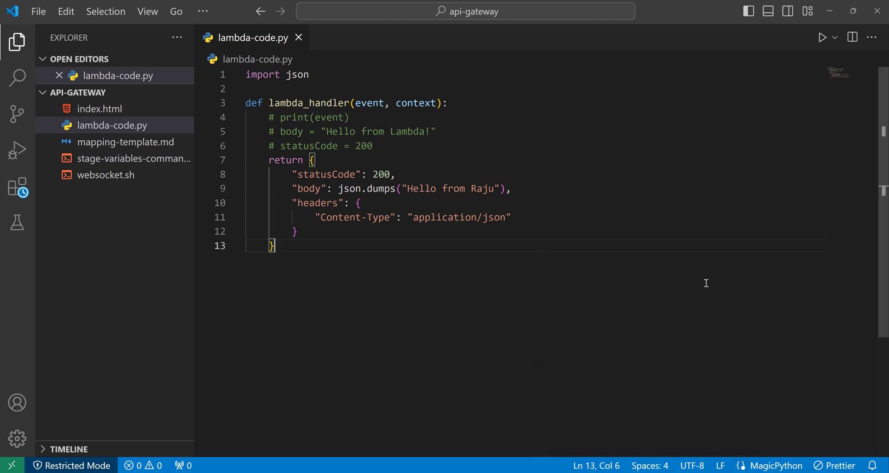
Step: Copy all of lambda-code.py and paste it over the default lambda_function code of myFunc1 in the browser's Lambda console
key("ctrl+a")
key("ctrl+c")
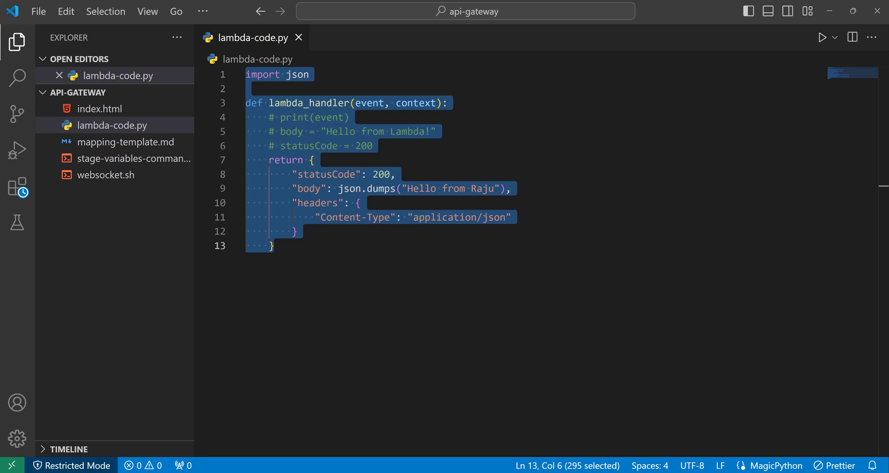
key("alt+Tab")
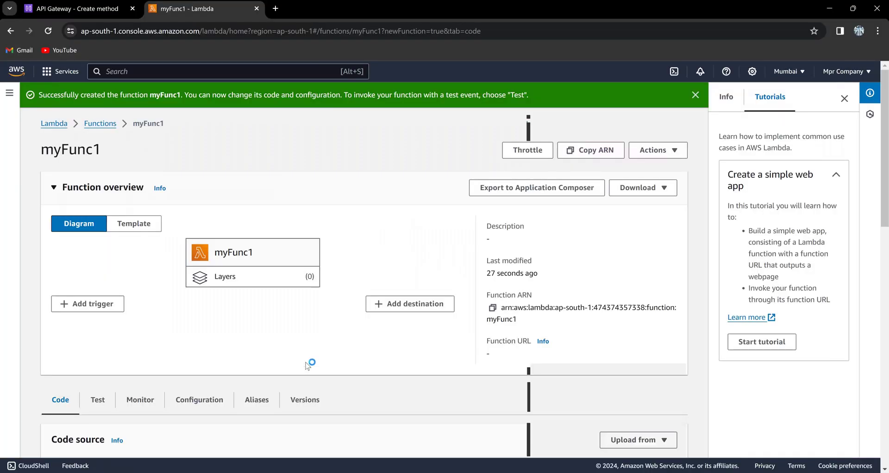
scroll(308, 366, "down", 5)
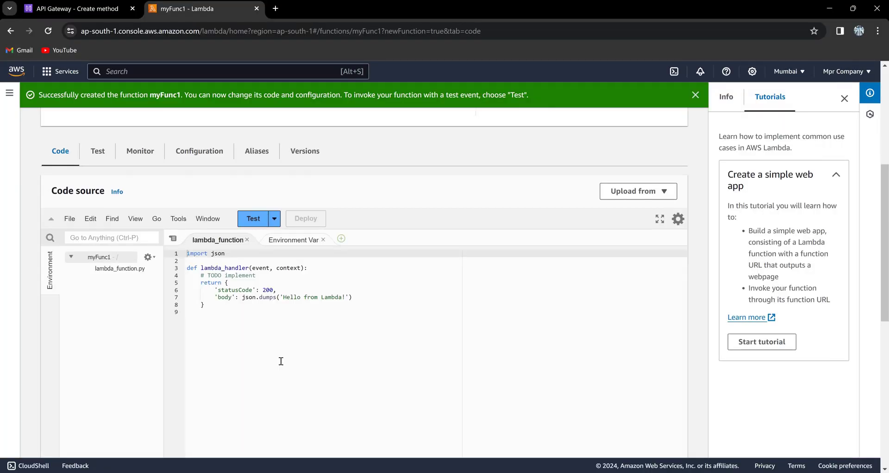
left_click(318, 312)
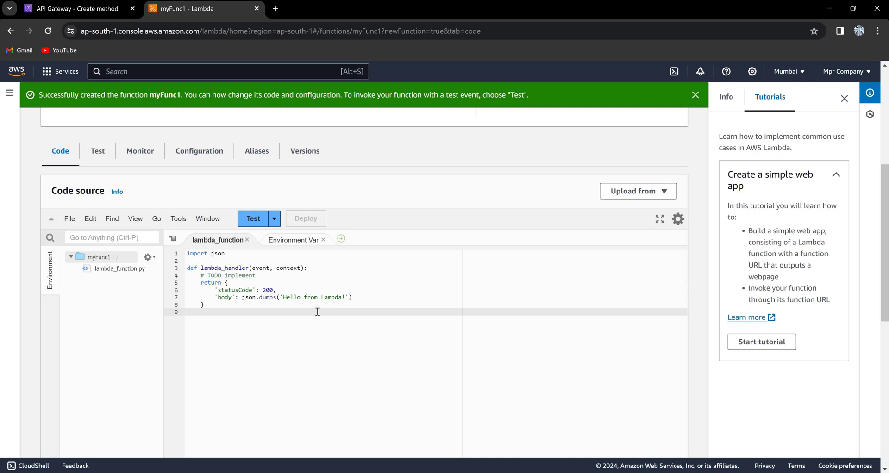
key("ctrl+a")
key("ctrl+v")
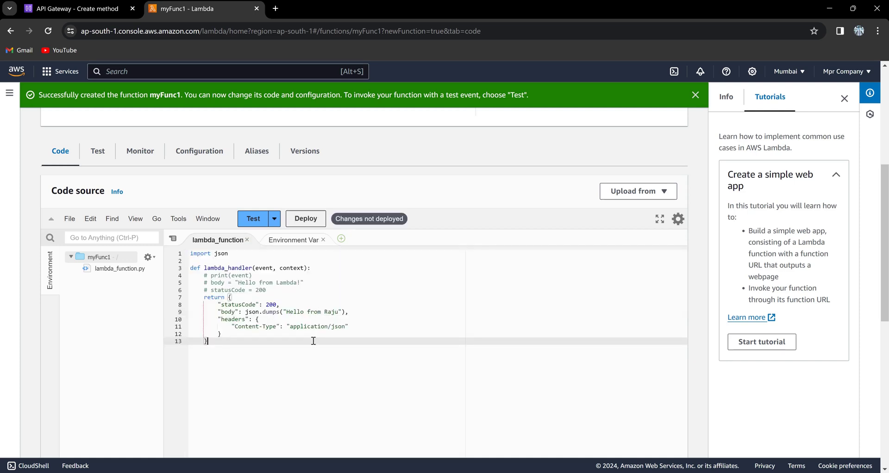
Step: Deploy the pasted code to myFunc1 and close the Tutorials side panel and the success banner
left_click(322, 219)
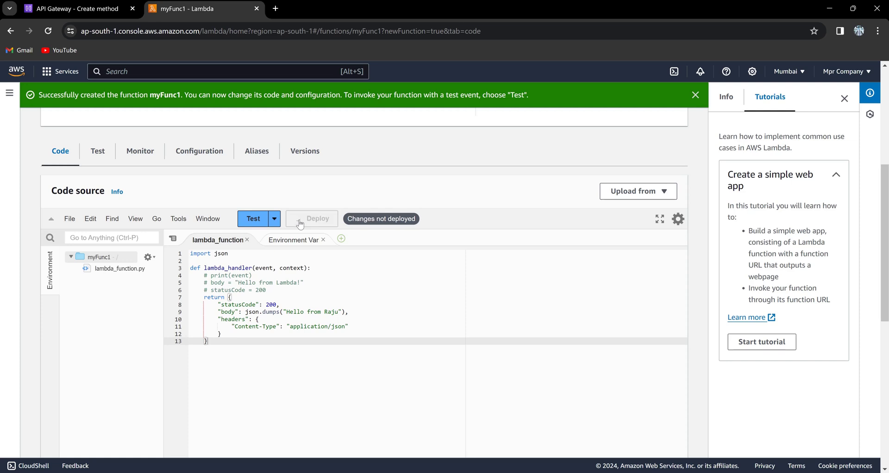
left_click(845, 99)
left_click(847, 96)
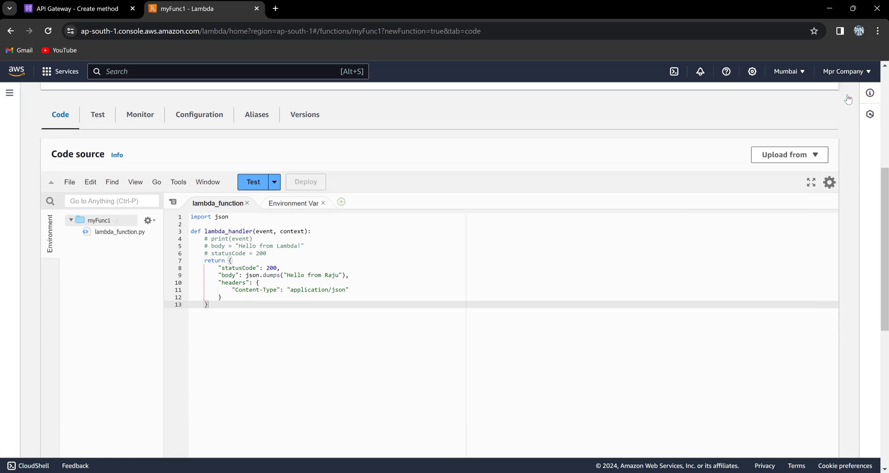
Step: Create and save a private test event named myEvent for myFunc1, based on the hello-world template
left_click(254, 182)
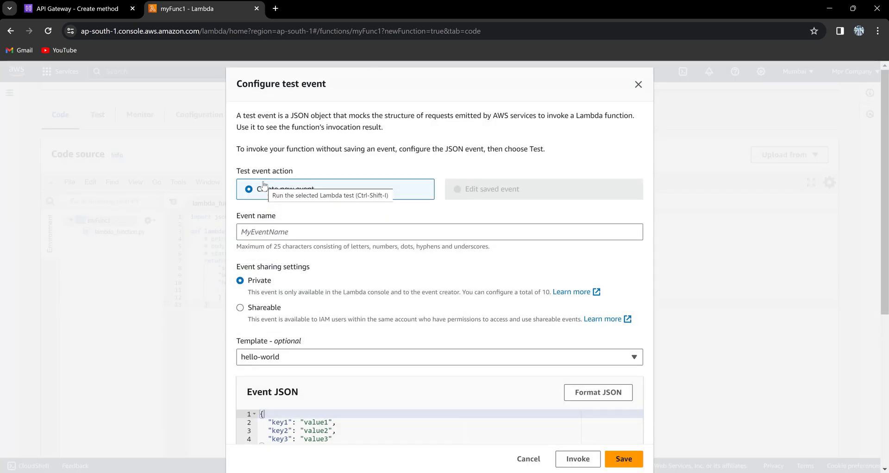
left_click(282, 235)
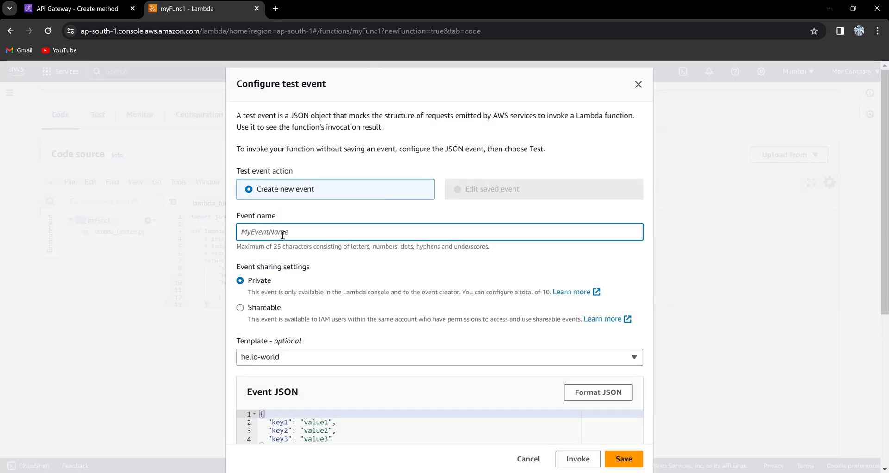
type("myEvent")
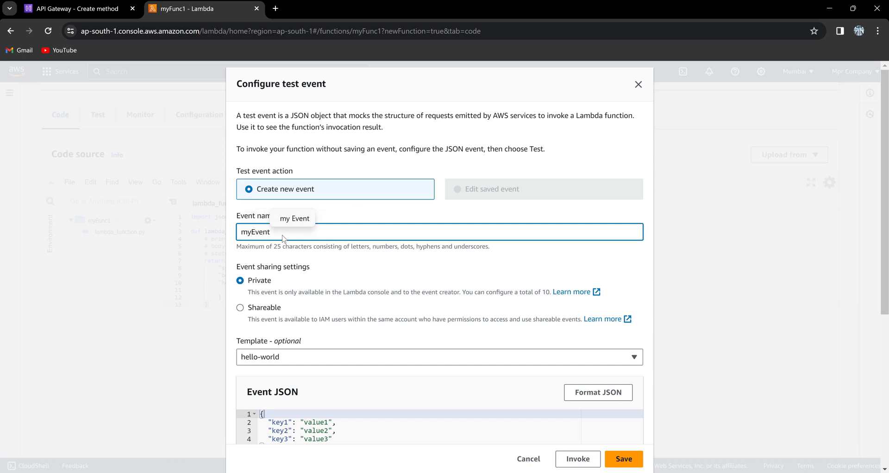
scroll(397, 371, "down", 5)
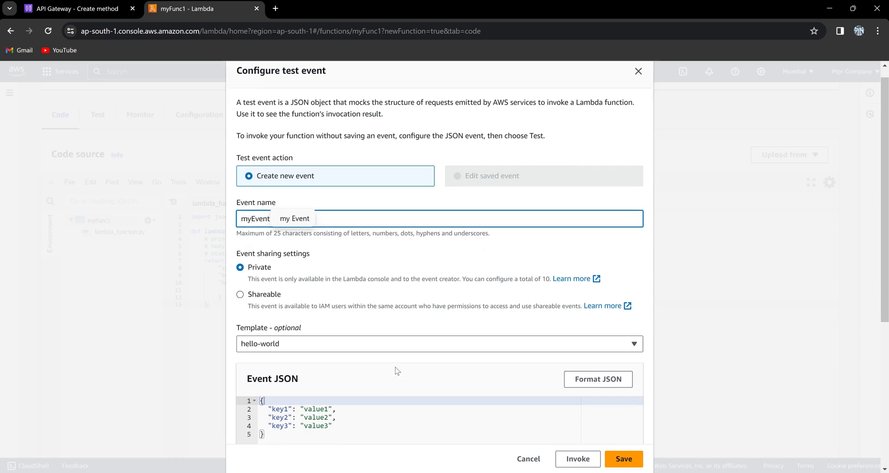
left_click(627, 453)
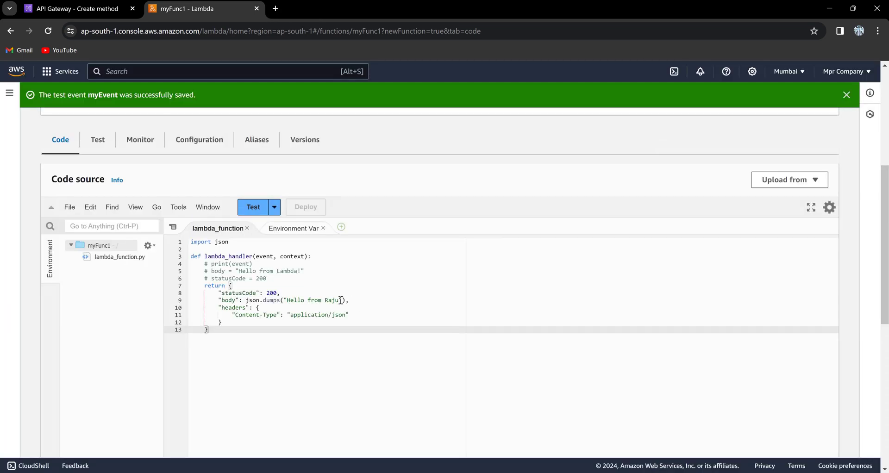
Step: Replace the name in the "Hello from" body string with a different name, deploy myFunc1 and dismiss the success banner
left_click(342, 301)
key("BackSpace")
key("BackSpace")
key("BackSpace")
key("BackSpace")
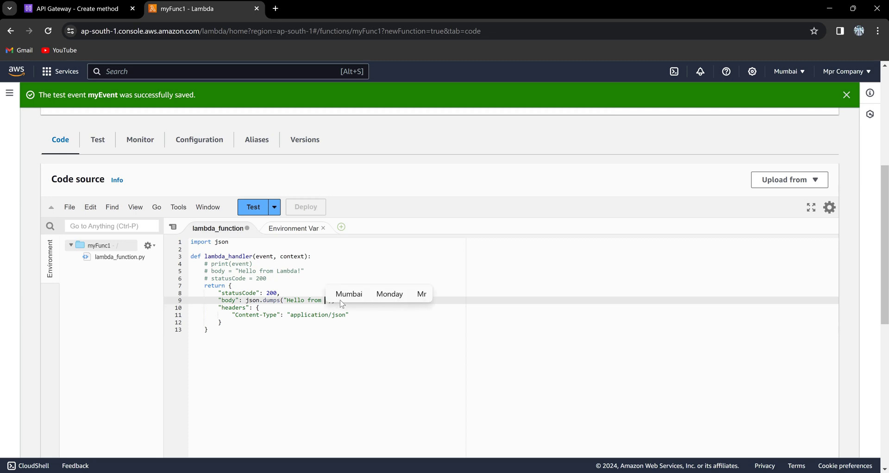
type("Masky")
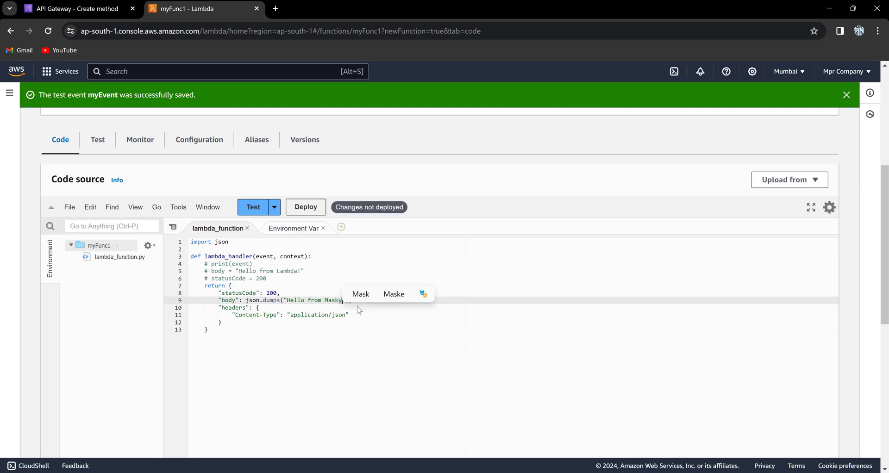
left_click(383, 322)
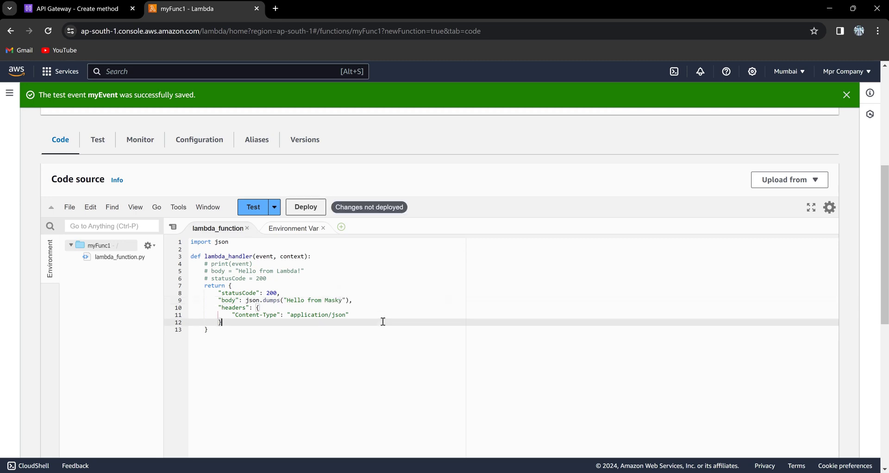
left_click(310, 211)
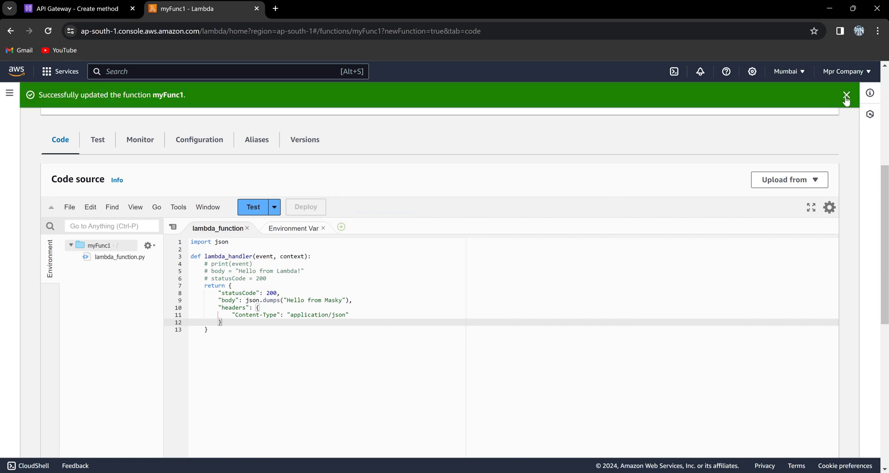
left_click(846, 96)
Step: Copy myFunc1's function ARN and set it as the Lambda function in the API Gateway Create method form
scroll(576, 188, "up", 5)
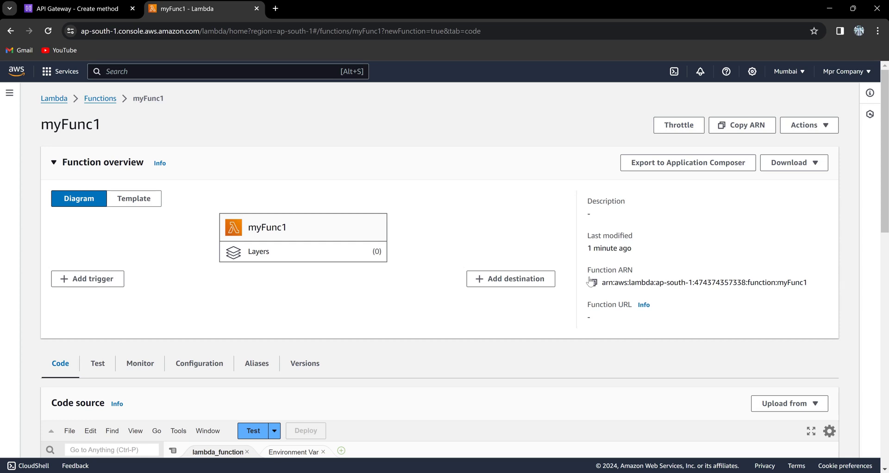
left_click(593, 283)
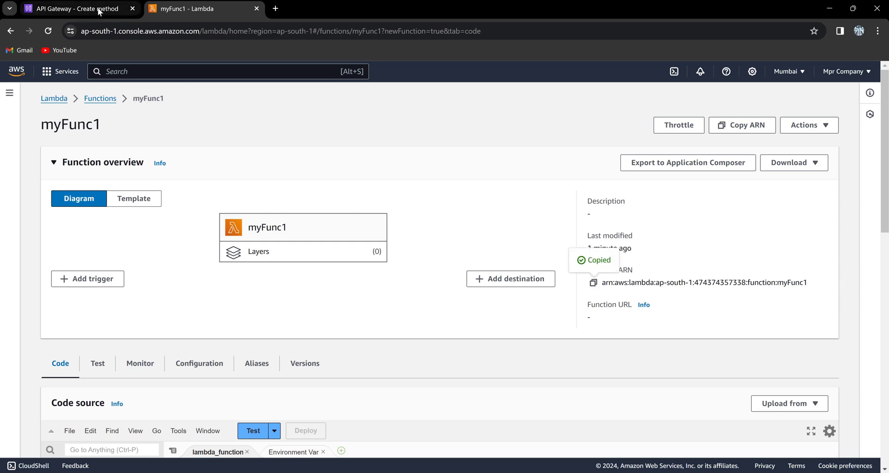
left_click(109, 10)
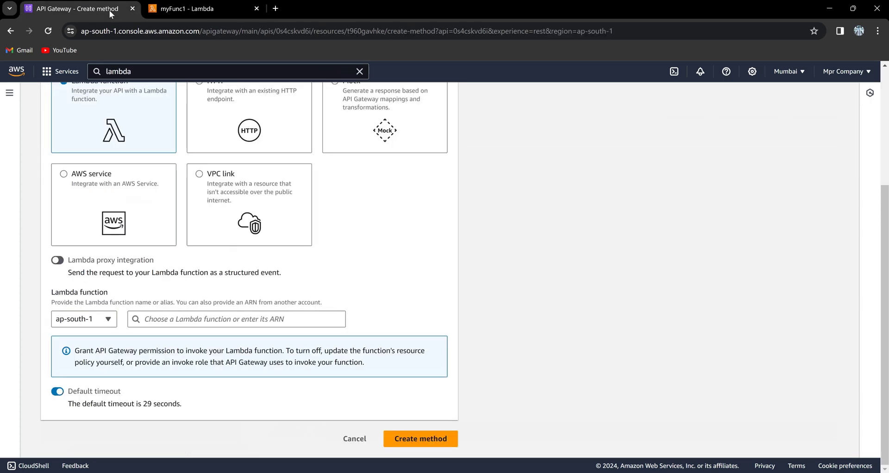
left_click(161, 318)
key("ctrl+v")
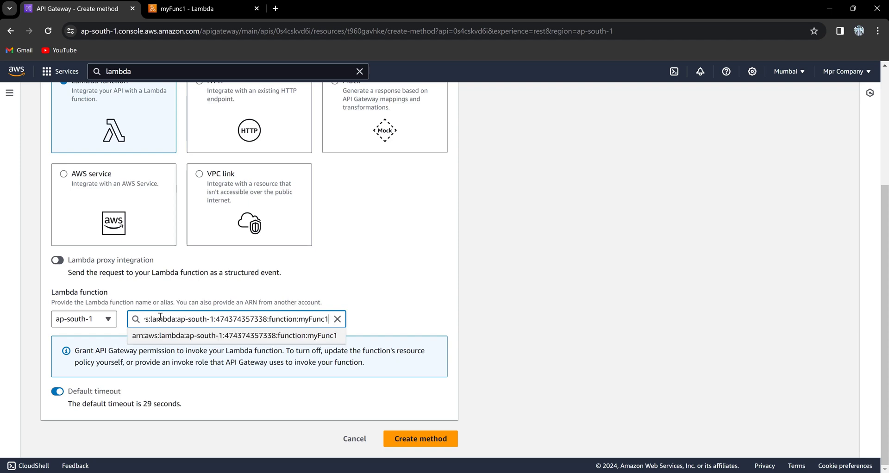
left_click(226, 336)
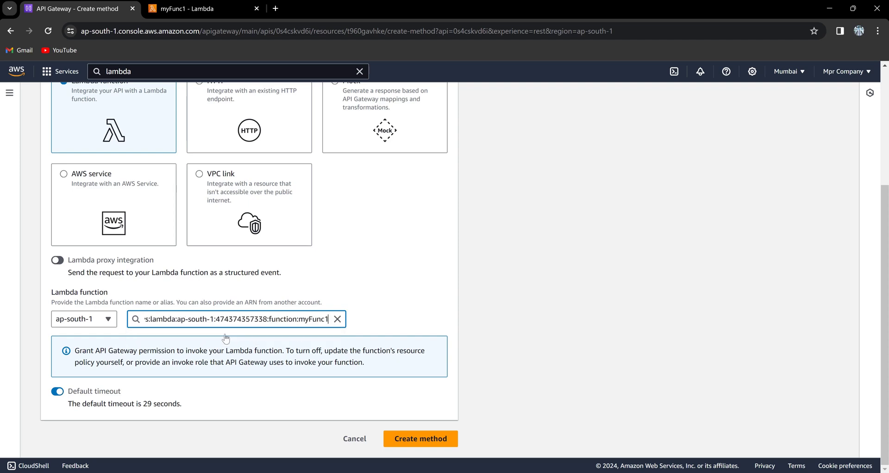
Step: Enable Lambda proxy integration, create the GET method and dismiss the success banner
left_click(57, 261)
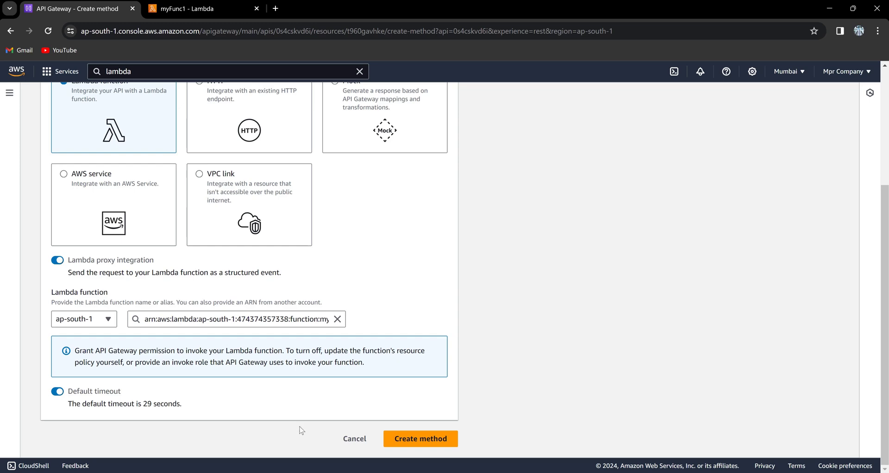
left_click(404, 439)
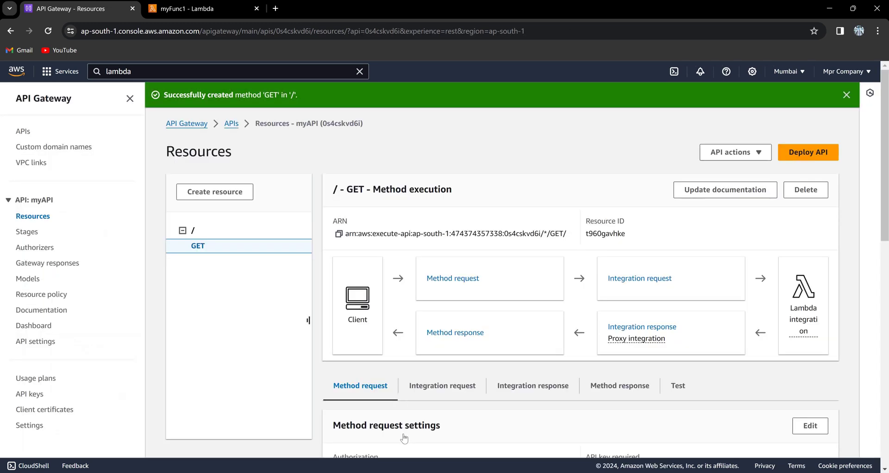
left_click(846, 95)
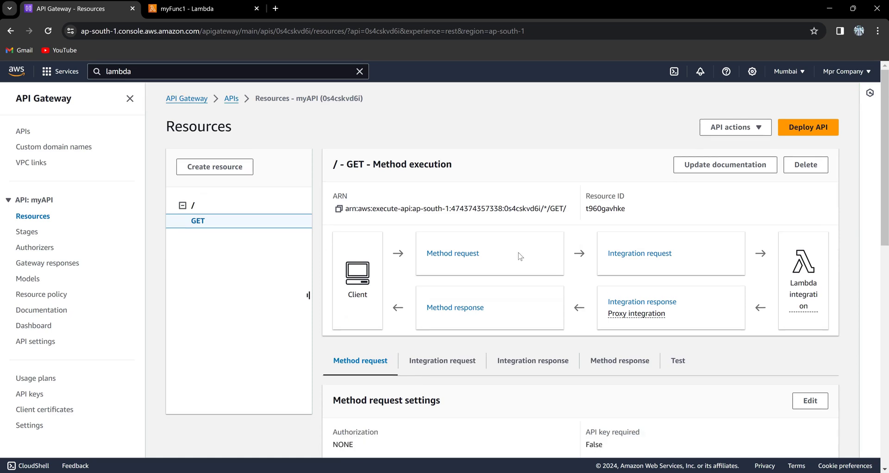
Step: Reload the myFunc1 page in the Lambda browser tab and check its triggers and code
left_click(178, 7)
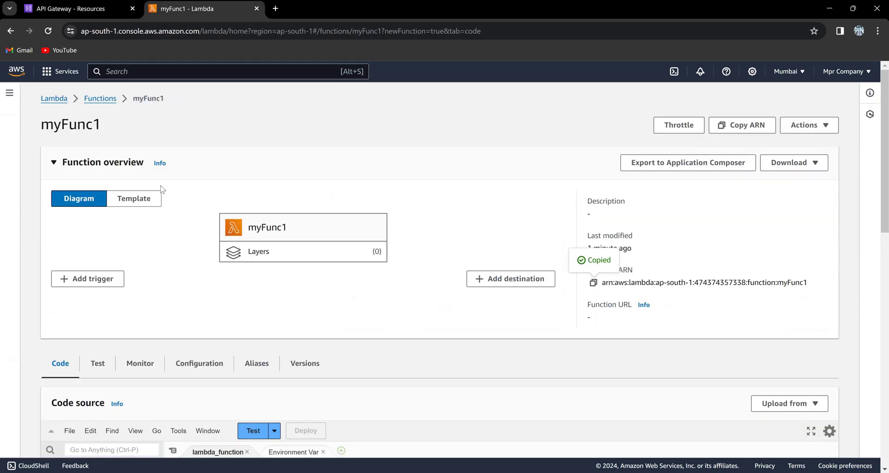
key("F5")
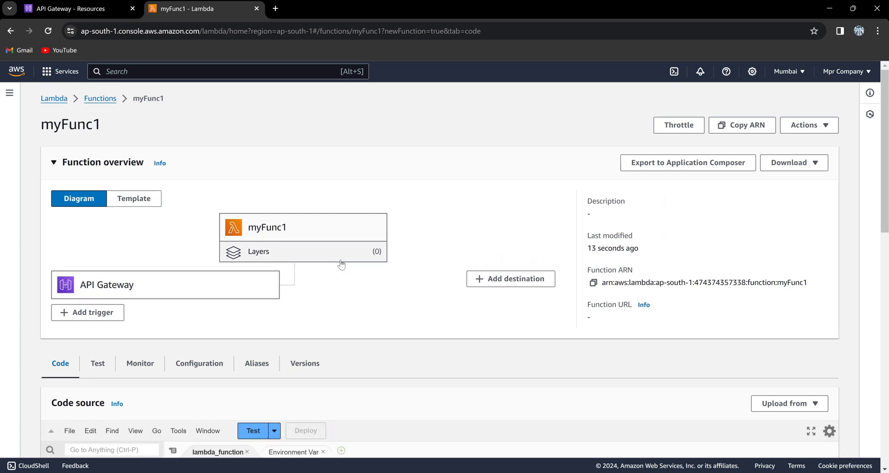
scroll(342, 264, "down", 10)
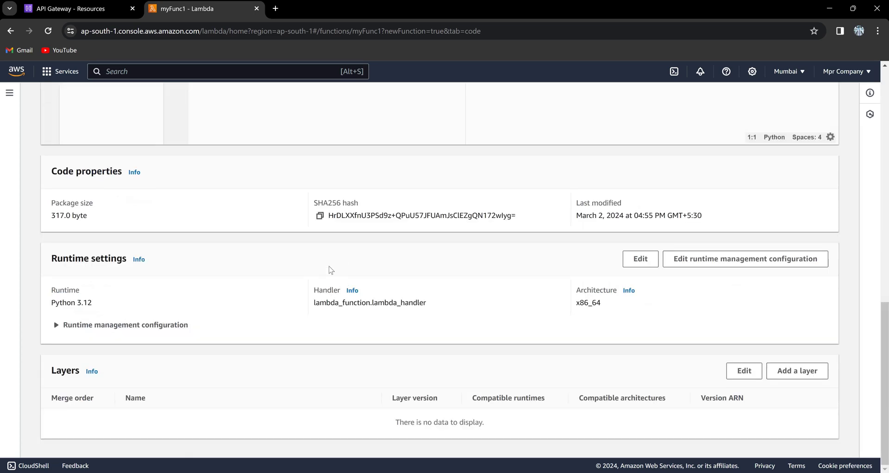
scroll(331, 270, "up", 8)
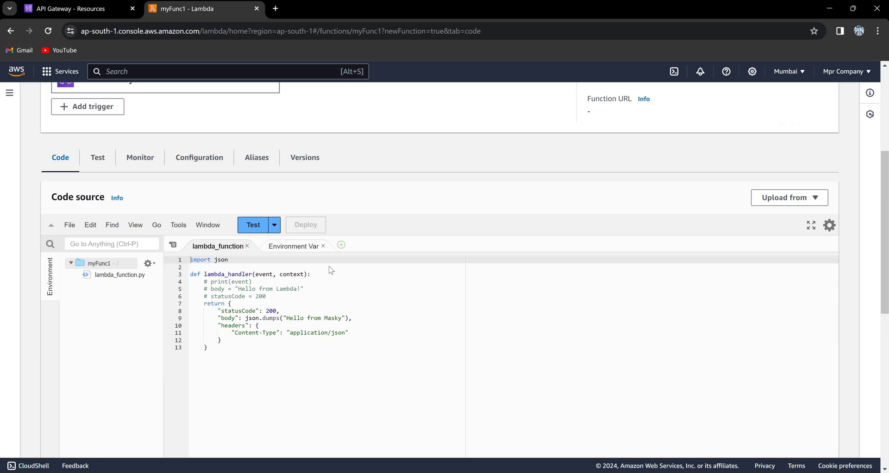
Step: Test myAPI's root GET method in API Gateway and compare its response body with the code of myFunc1
left_click(116, 10)
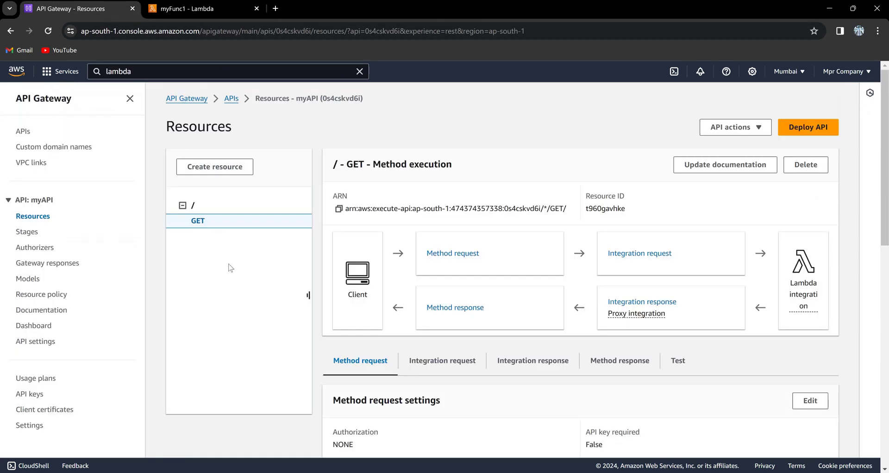
scroll(230, 267, "down", 5)
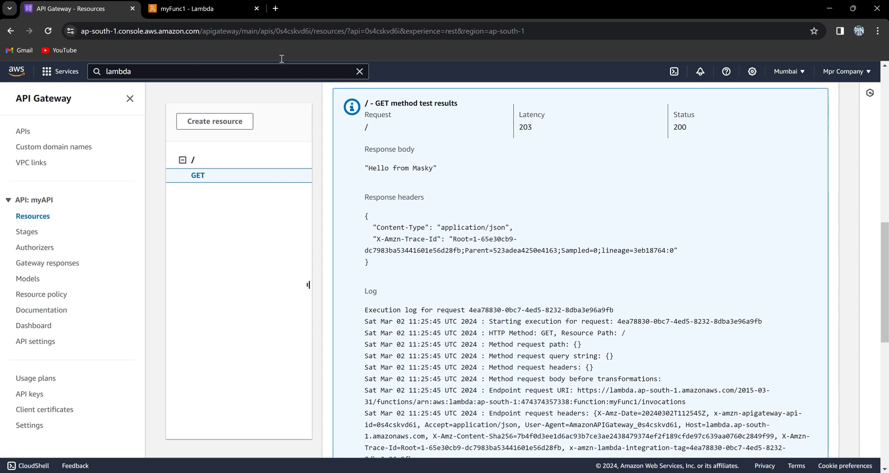
left_click(233, 11)
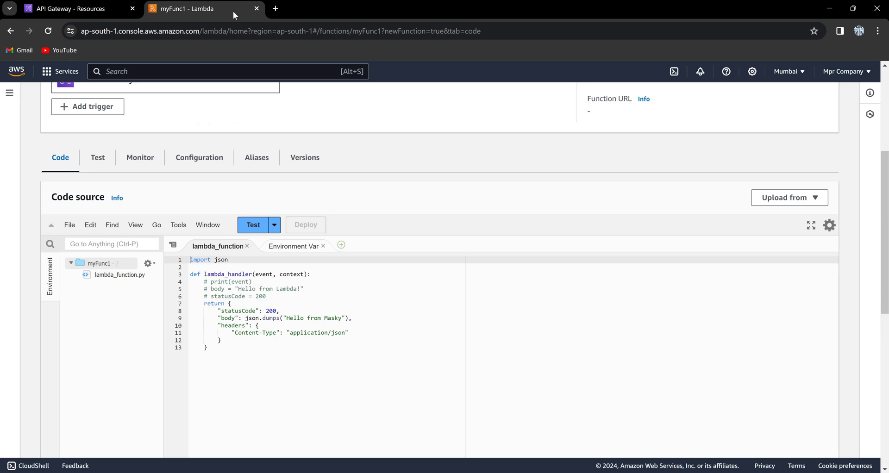
Step: Return to the API Gateway browser tab and create a resource named masky under the root path of myAPI
left_click(113, 12)
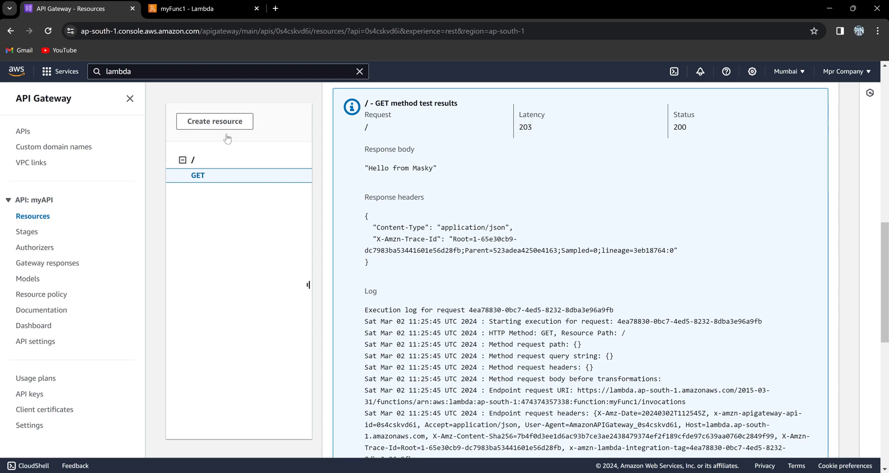
left_click(235, 118)
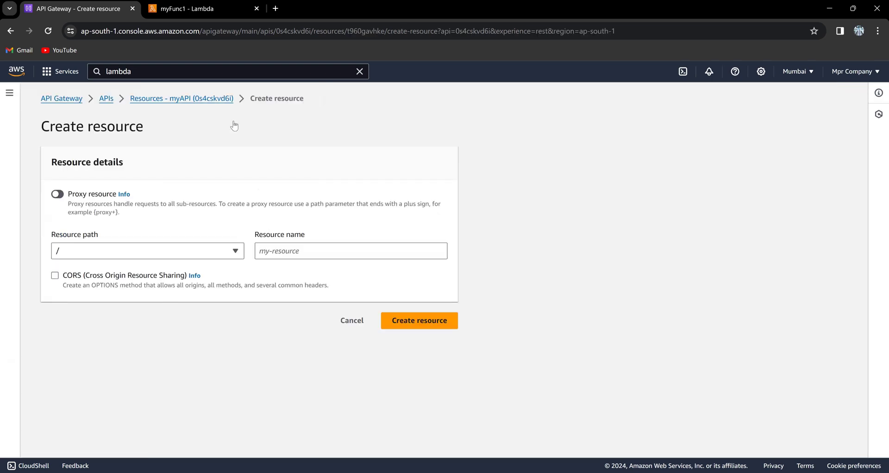
left_click(312, 247)
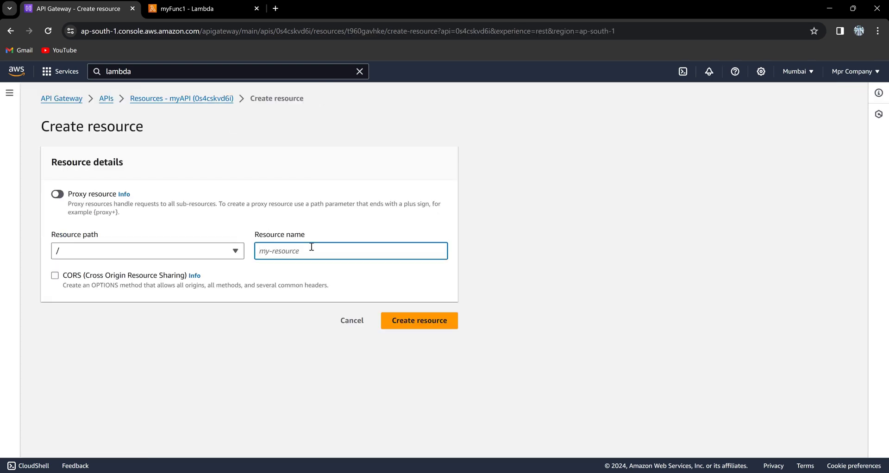
type("masky")
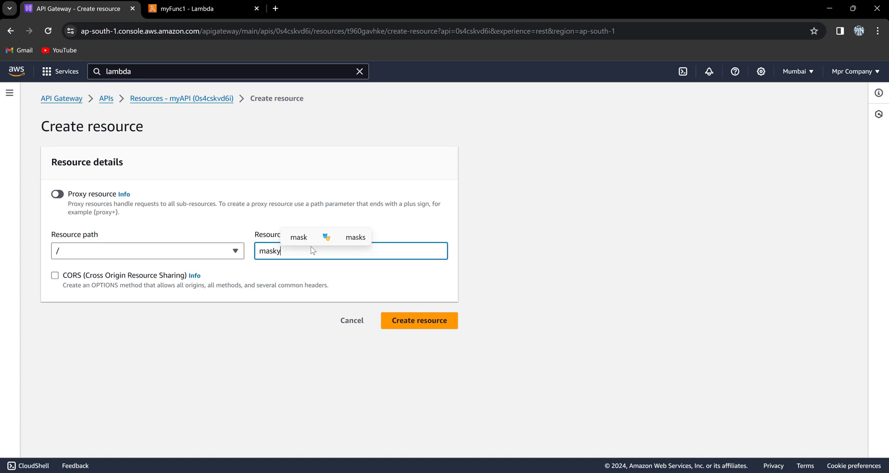
left_click(402, 329)
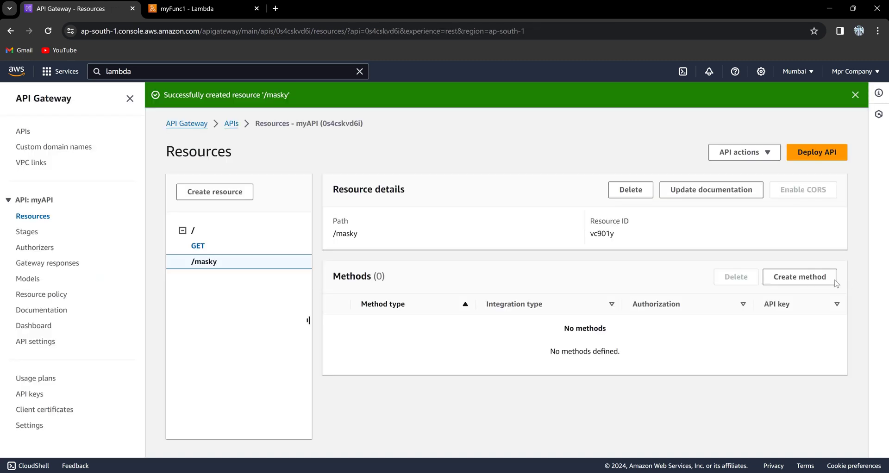
Step: Begin a GET method on the /masky resource with Lambda function integration and enable Lambda proxy integration
left_click(814, 280)
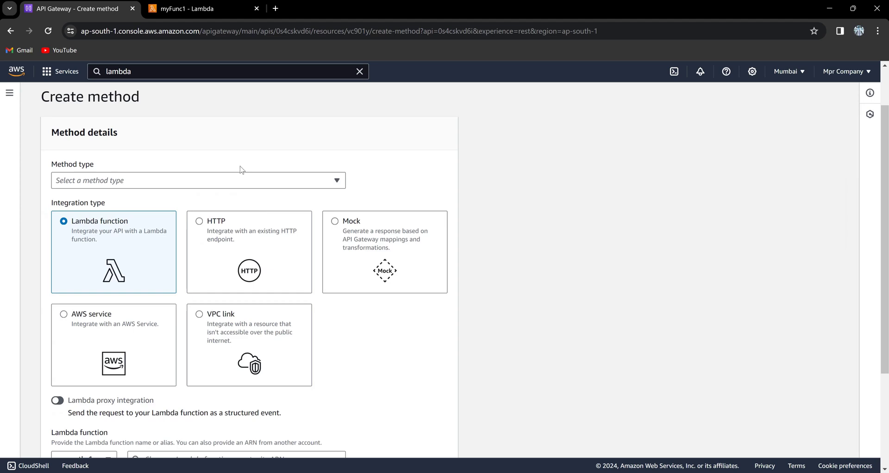
left_click(251, 185)
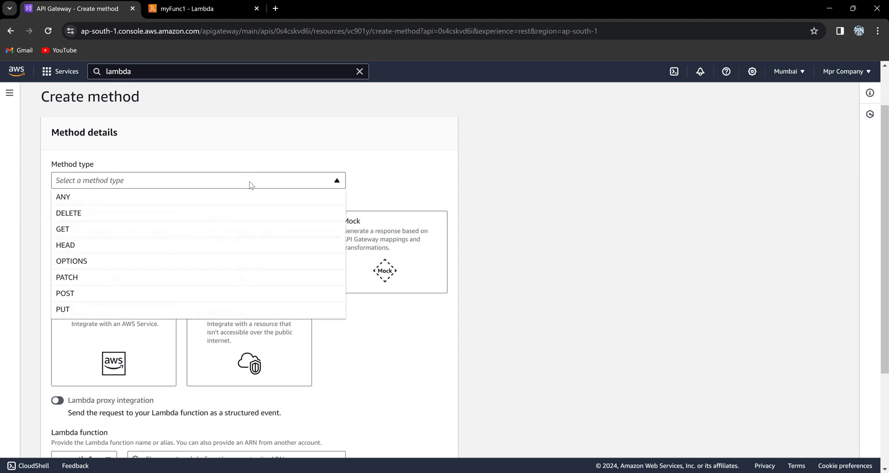
left_click(173, 234)
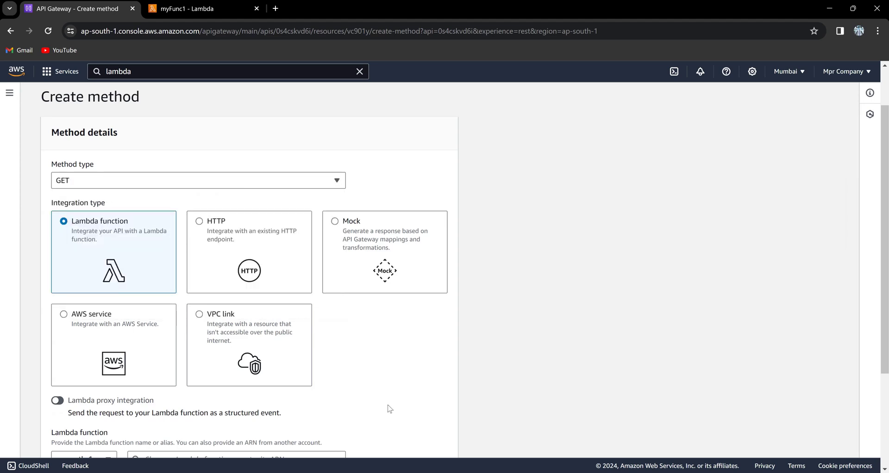
scroll(390, 409, "down", 3)
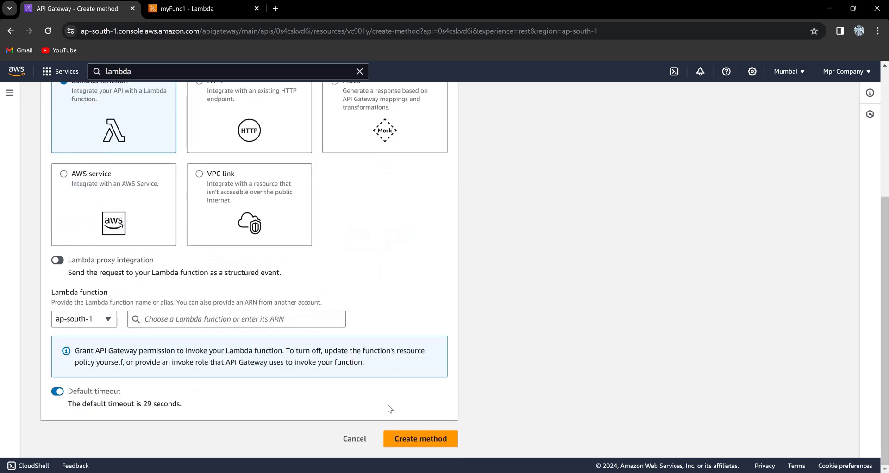
left_click(57, 261)
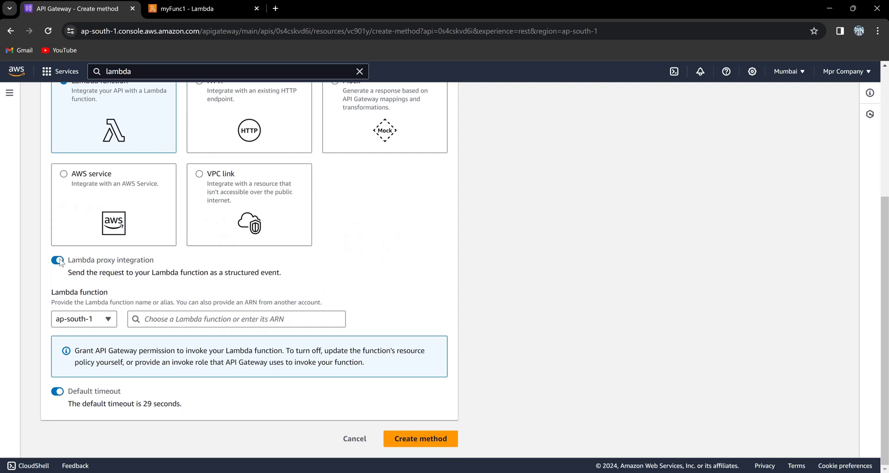
Step: In the Lambda browser tab, begin a new function authored from scratch and name it myfunc2
left_click(207, 10)
scroll(237, 190, "up", 5)
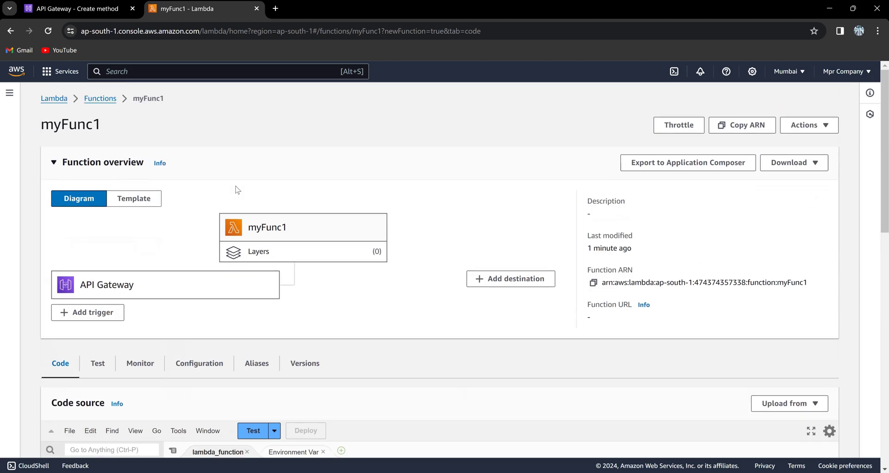
left_click(99, 100)
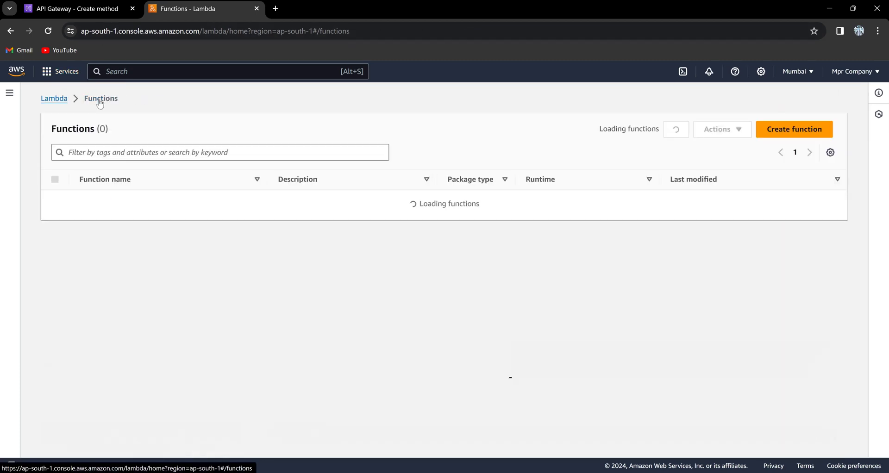
left_click(814, 135)
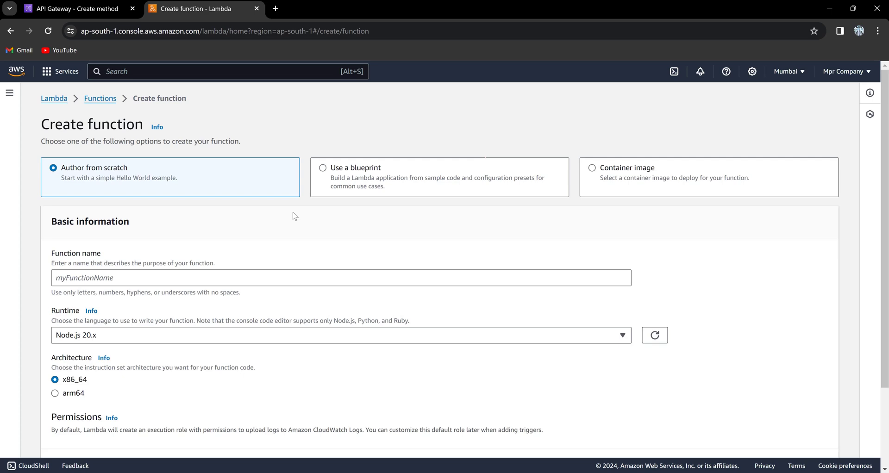
left_click(292, 281)
type("myfunc2")
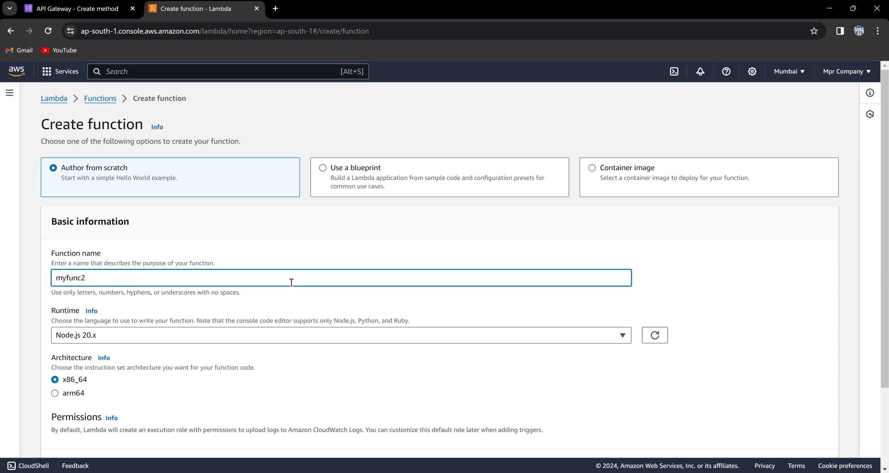
Step: Set the new function's runtime to Python 3.12, create it and dismiss the success banner
scroll(292, 283, "down", 2)
key("Tab")
key("space")
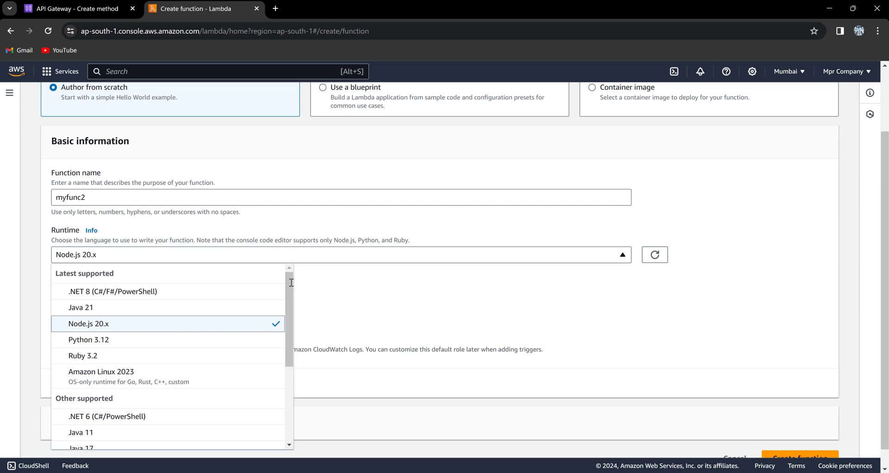
key("Down")
key("Return")
scroll(291, 283, "down", 1)
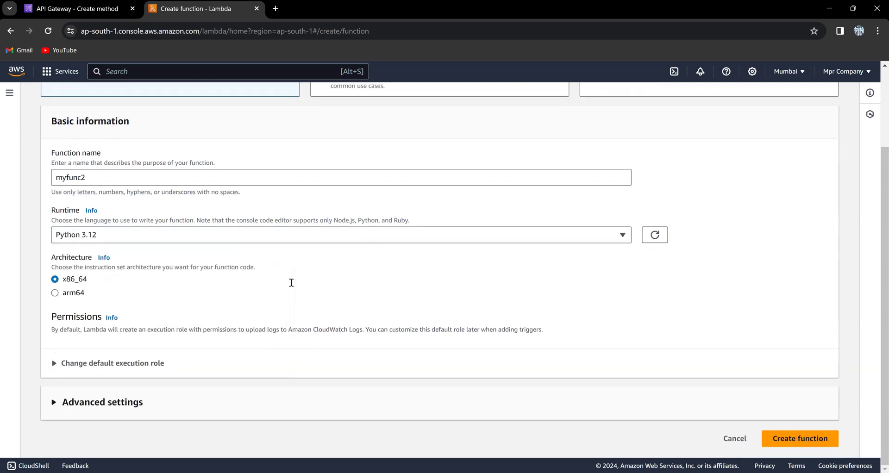
key("Return")
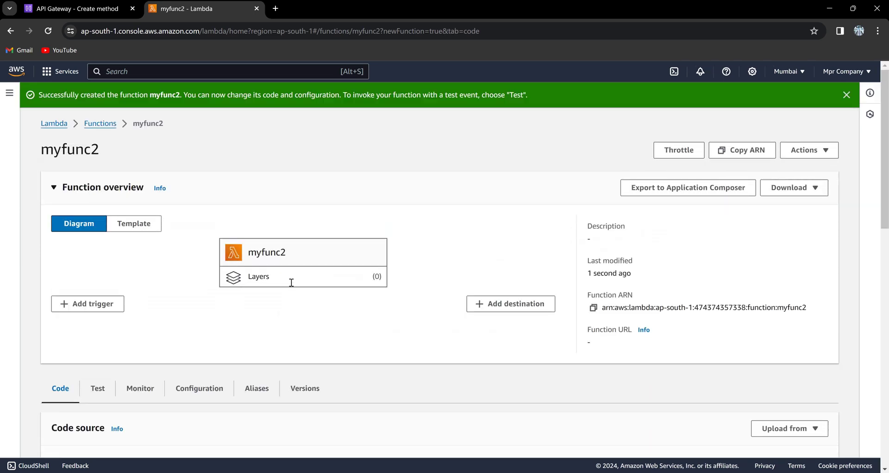
left_click(847, 96)
Step: Replace myfunc2's default code with the handler code from lambda-code.py, which is open in VS Code
scroll(442, 288, "down", 5)
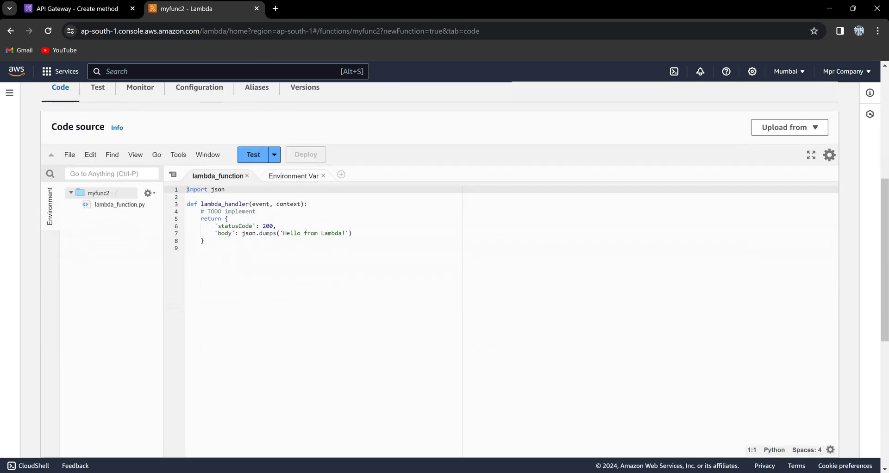
left_click(513, 424)
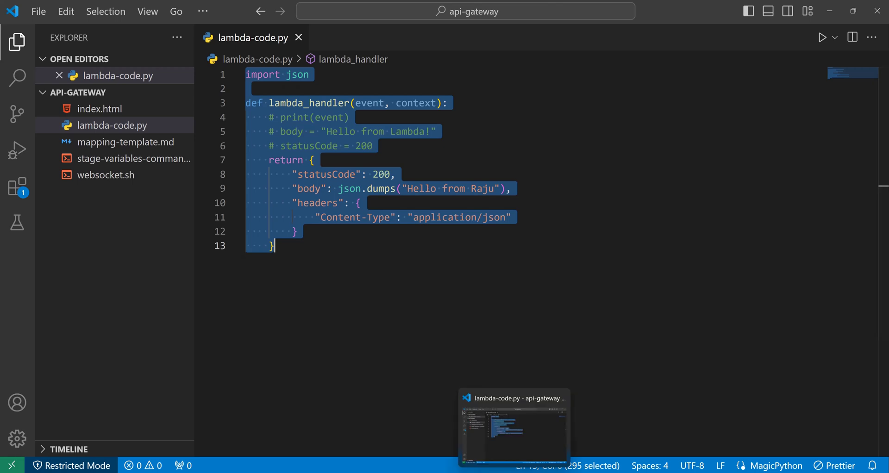
left_click(513, 424)
left_click(356, 262)
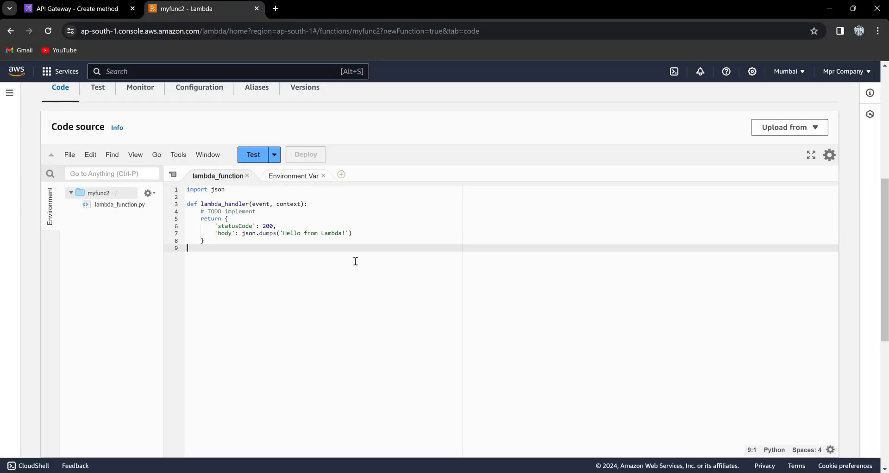
key("ctrl+a")
type("import json  def lambda_handler(event, context):     # print(event)     # body = \"Hello from Lambda!\"     # statusCode = 200     return {         \"statusCode\": 200,         \"body\": json.dumps(\"Hello from Raju\"),         \"headers\": {             \"Content-Type\": \"application/json\"         }     }")
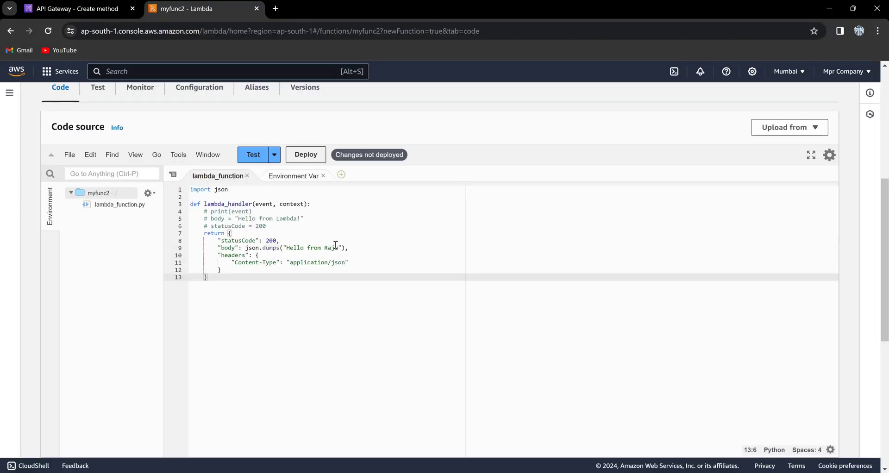
Step: Change the returned body text in myfunc2 to "Hello from maskyboiiiiiii" and deploy the function
left_click(338, 249)
key("BackSpace")
key("BackSpace")
key("BackSpace")
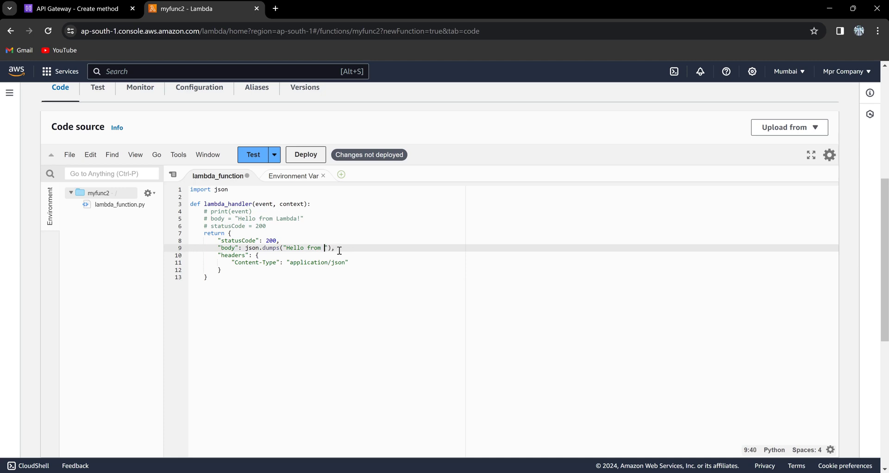
type("maskyboiiiiiii")
left_click(305, 154)
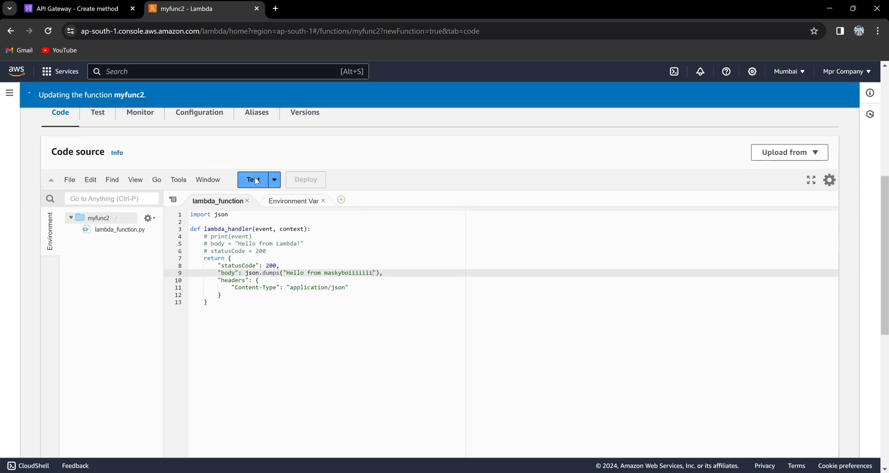
Step: Save a private test event named myEvent for myfunc2 with the hello-world template and dismiss the banner
left_click(256, 180)
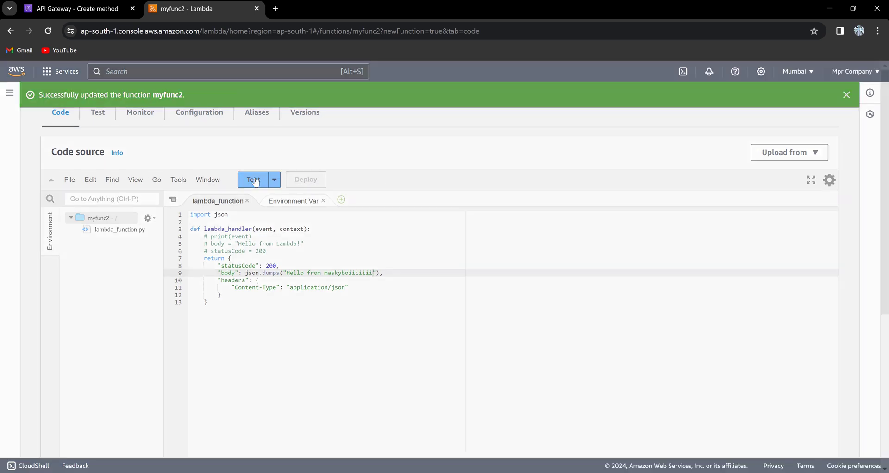
left_click(292, 234)
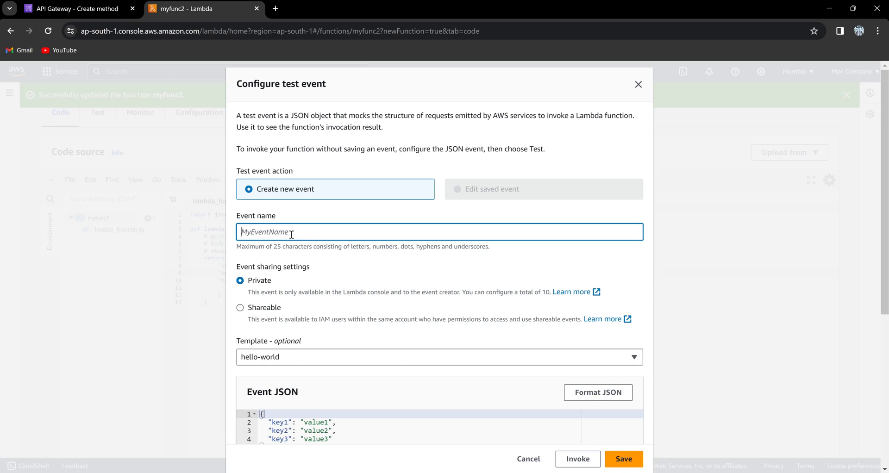
type("my")
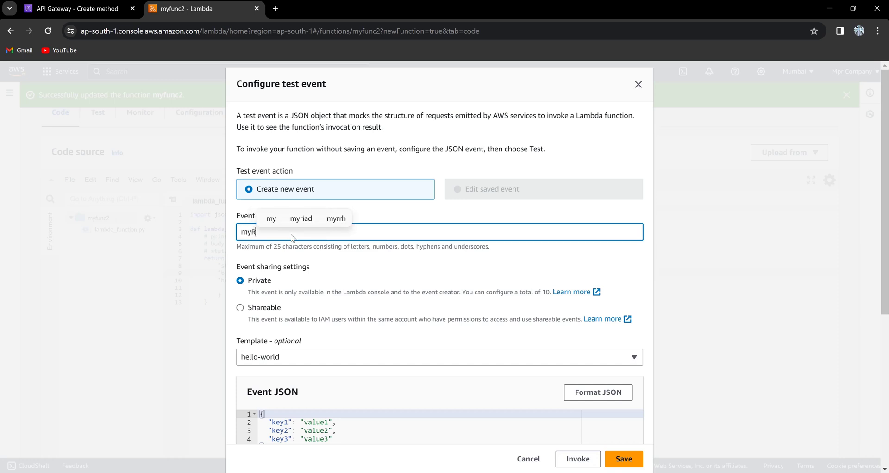
type("Event")
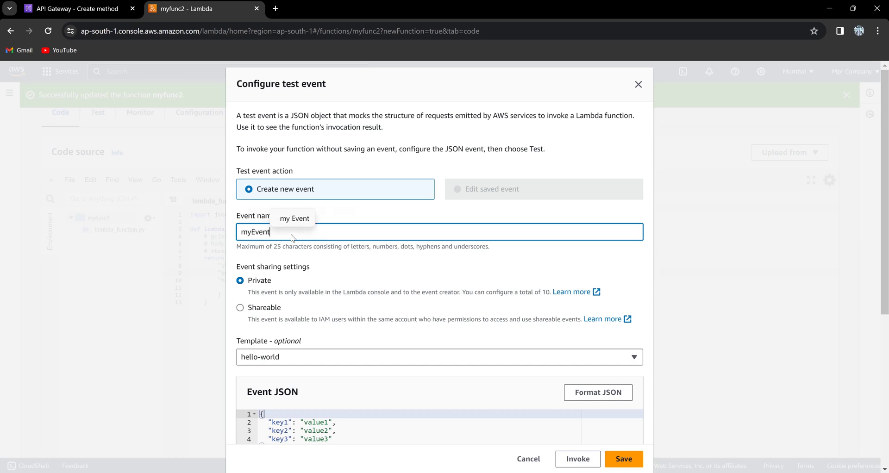
scroll(292, 237, "down", 4)
scroll(292, 237, "up", 3)
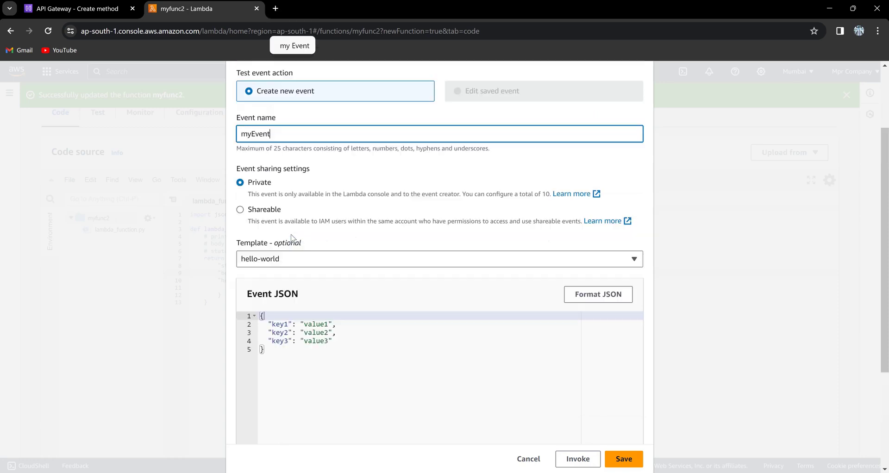
scroll(291, 237, "up", 1)
key("Return")
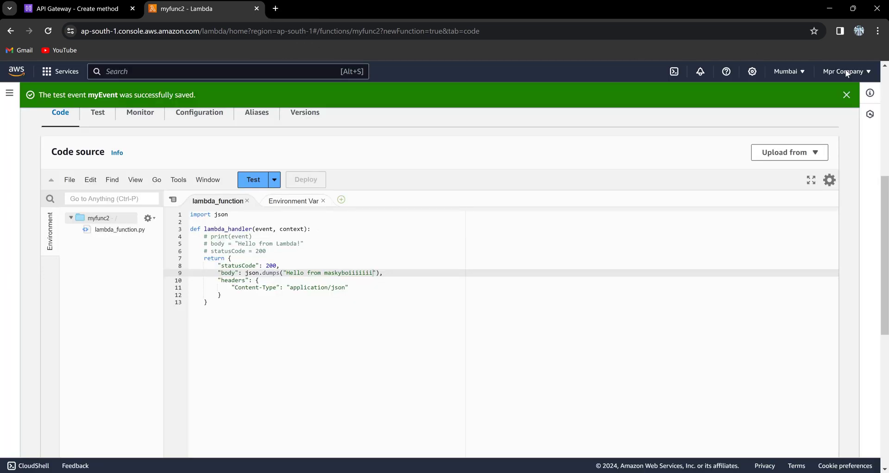
left_click(846, 95)
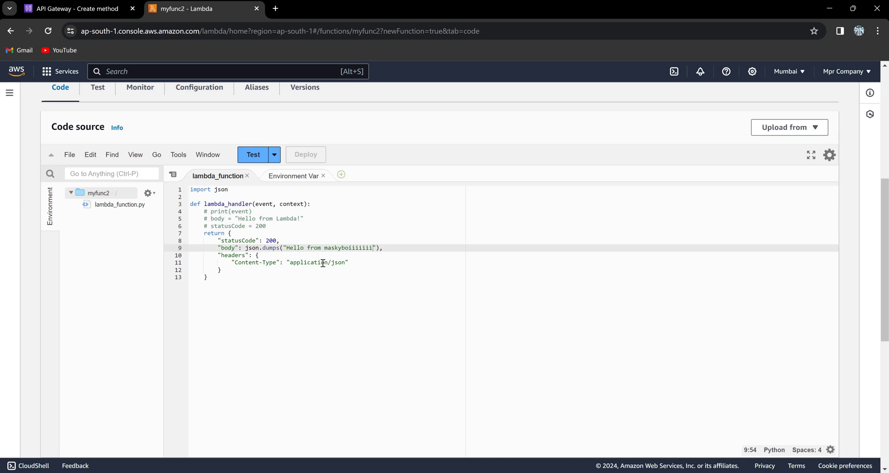
Step: Copy myfunc2's function ARN and choose myfunc2 as the Lambda function in the API Gateway Create method form
left_click(99, 9)
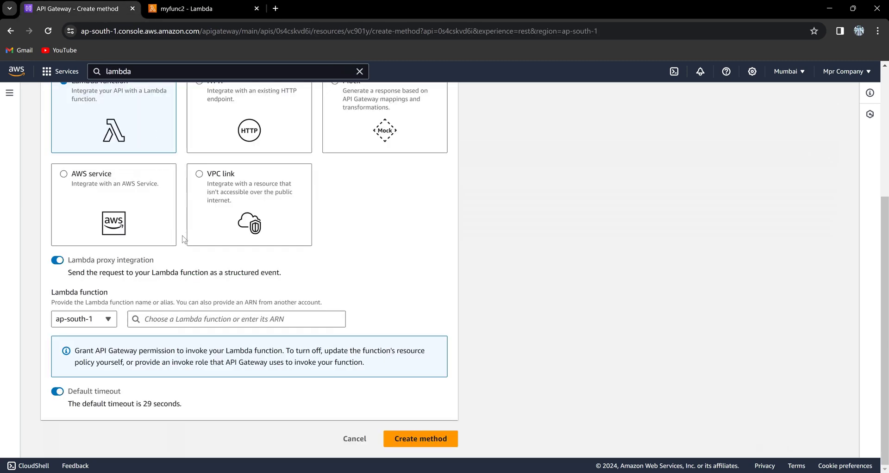
left_click(227, 13)
scroll(480, 194, "up", 5)
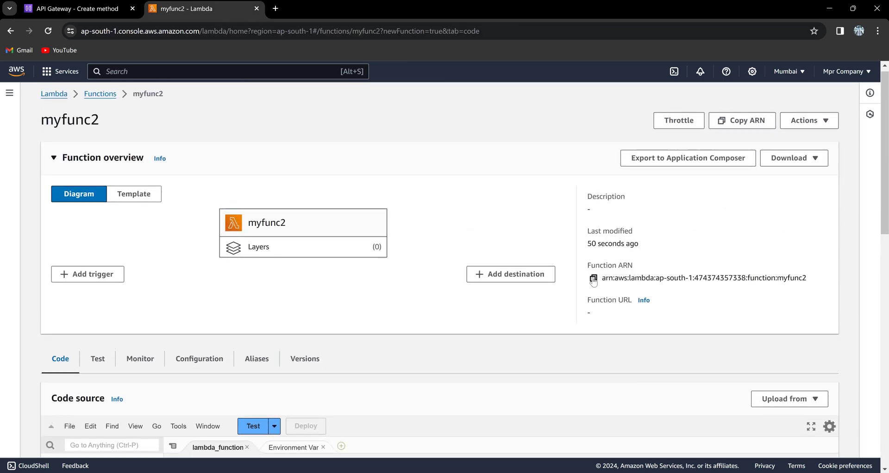
left_click(593, 278)
left_click(94, 10)
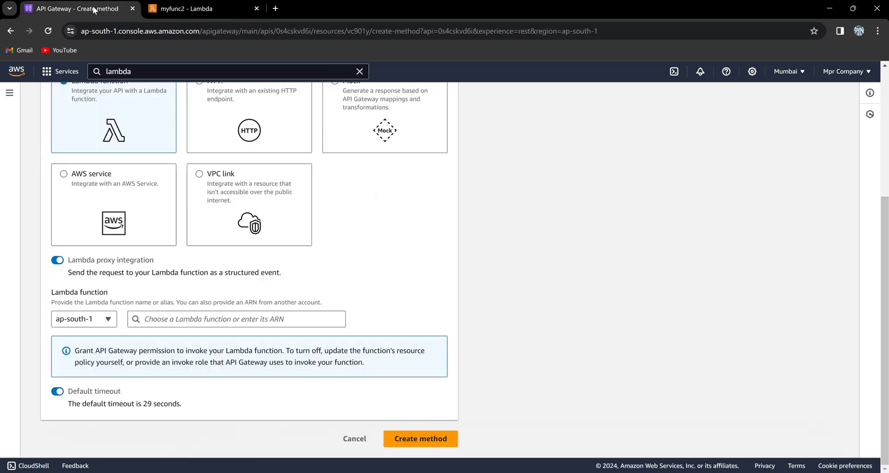
left_click(245, 323)
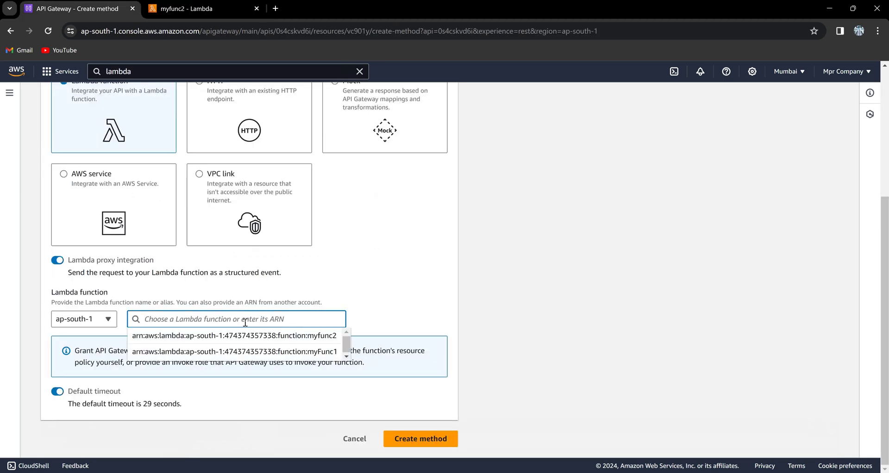
left_click(256, 340)
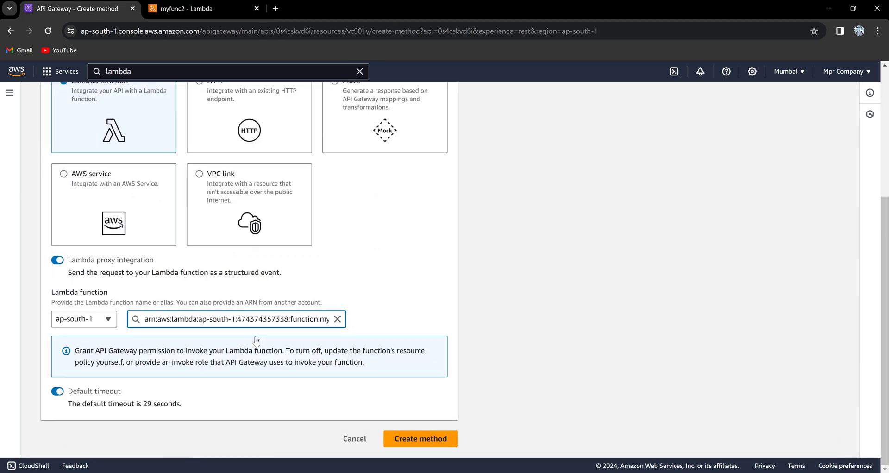
Step: Create the /masky GET method and check myfunc2's function overview for the API Gateway trigger
left_click(404, 440)
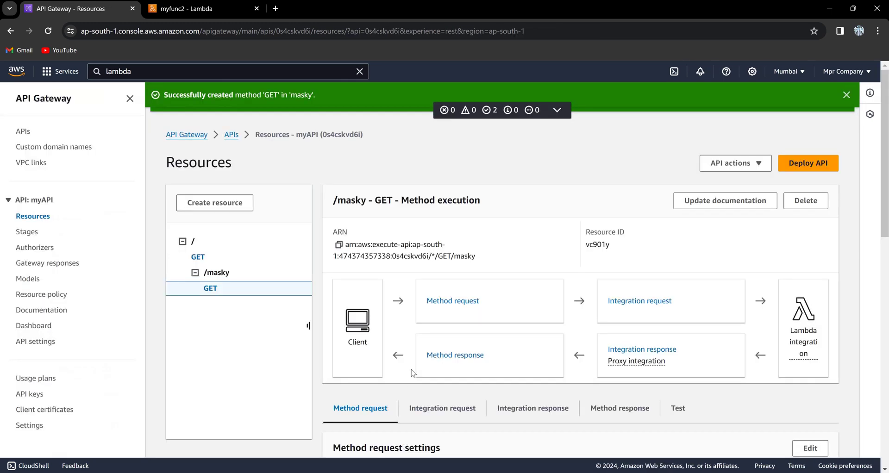
left_click(184, 8)
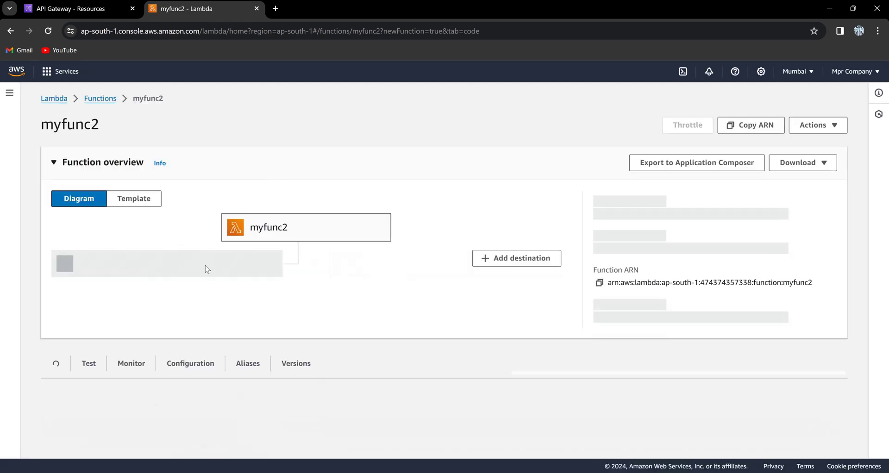
left_click(99, 10)
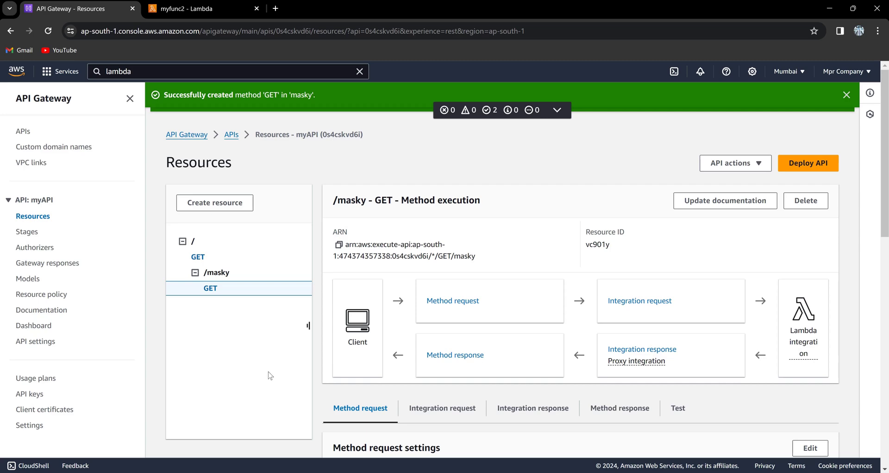
Step: Run a test call of the /masky GET method without query strings or headers and review the response
scroll(270, 375, "down", 6)
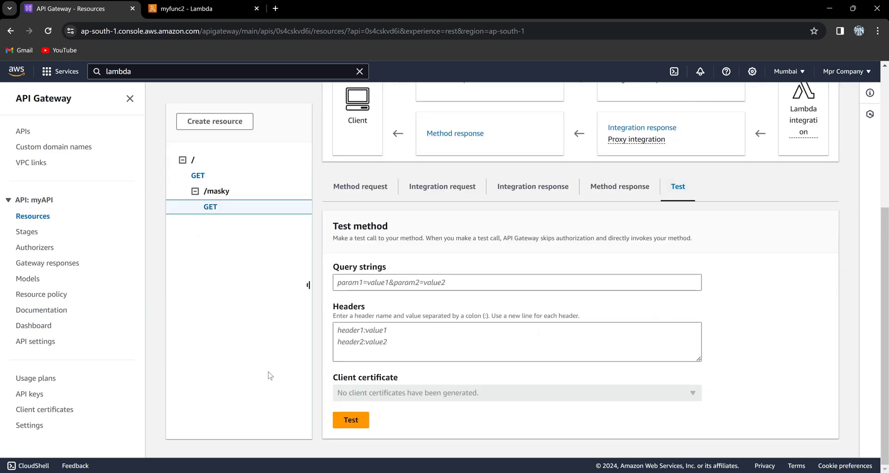
key("Return")
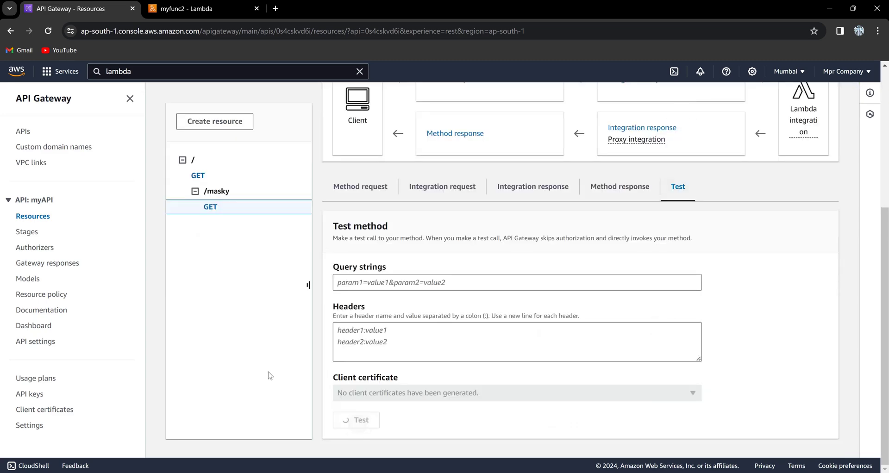
scroll(271, 375, "down", 5)
scroll(271, 375, "up", 10)
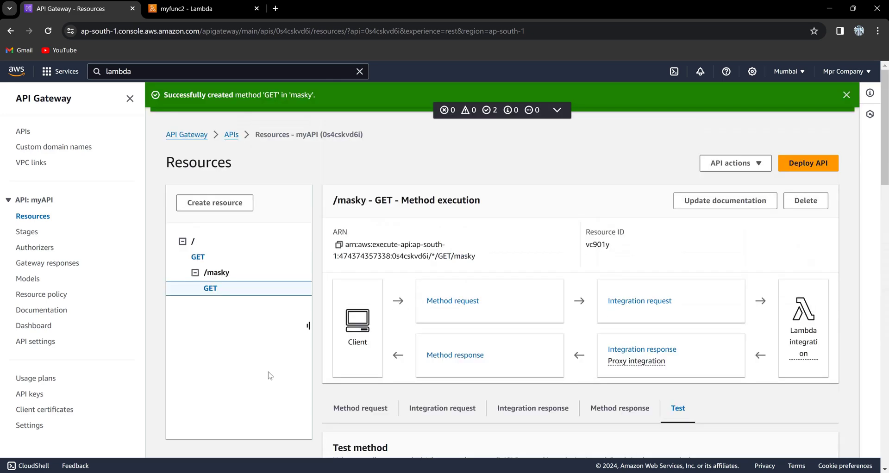
Step: Deploy myAPI to a new stage named APIIIII
left_click(819, 167)
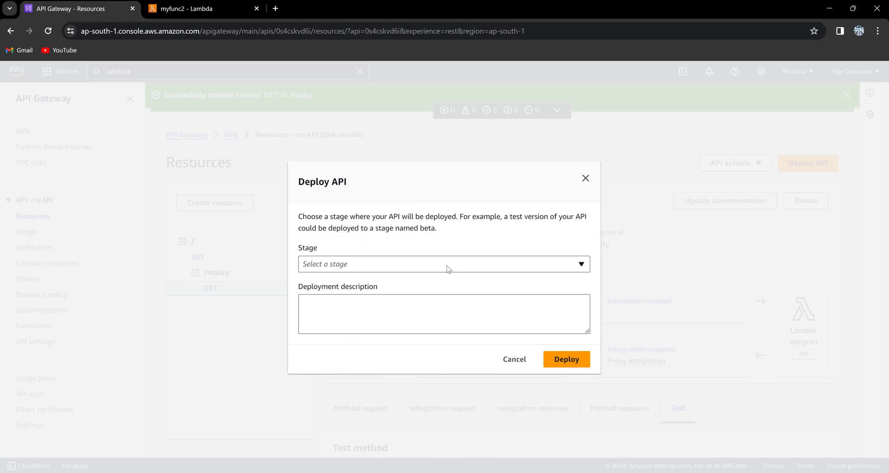
left_click(448, 268)
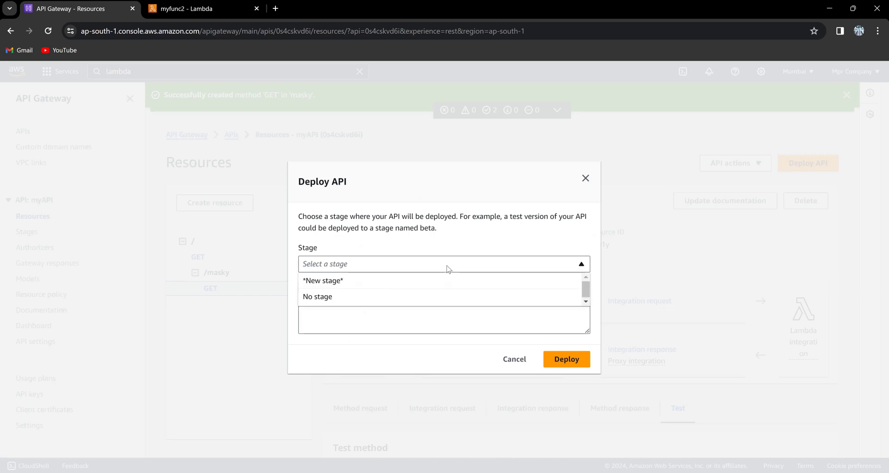
left_click(426, 283)
left_click(428, 261)
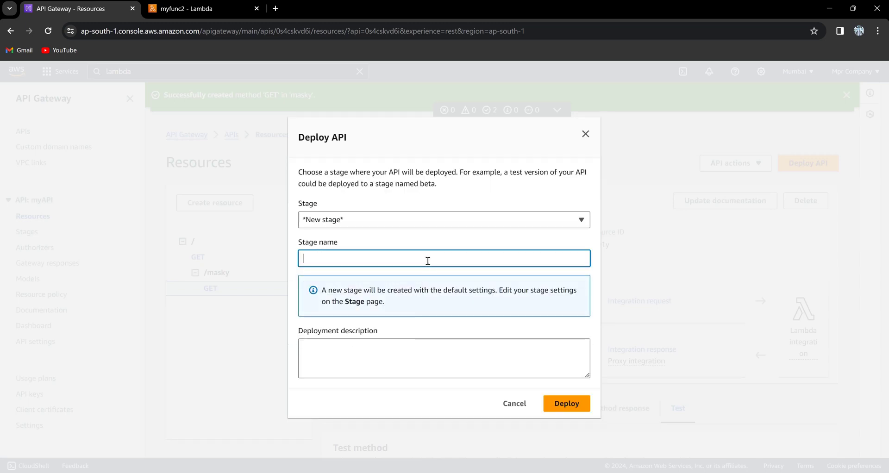
type("APIIIII")
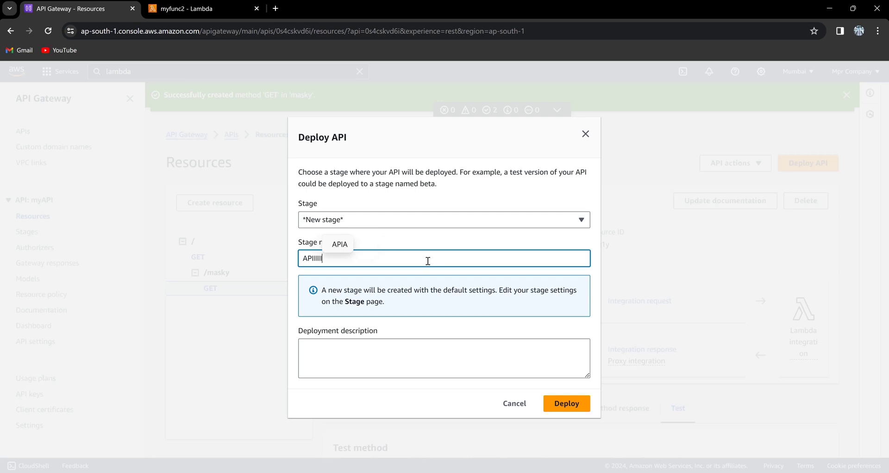
left_click(580, 404)
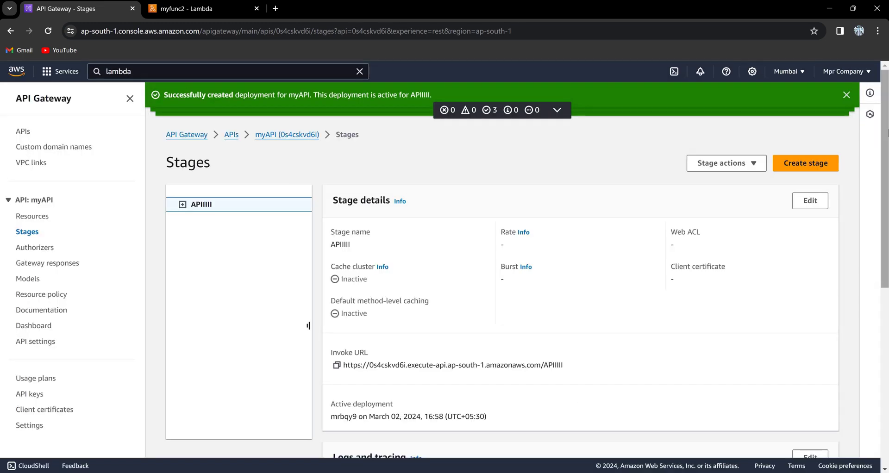
Step: Dismiss the success banners and open the APIIIII stage's invoke URL in a new browser tab
left_click(847, 95)
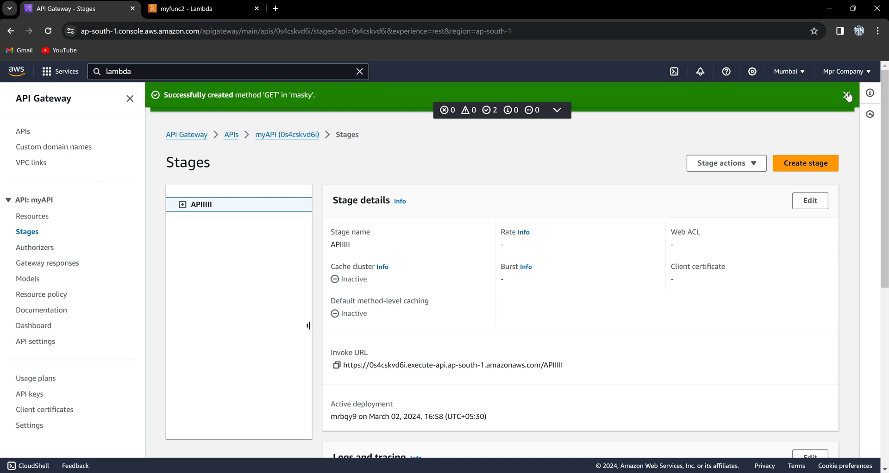
left_click(846, 95)
left_click(846, 95)
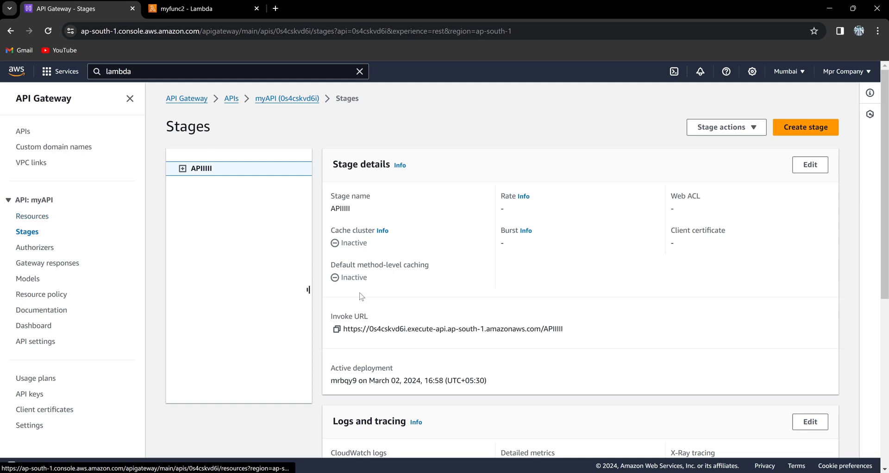
left_click(336, 329)
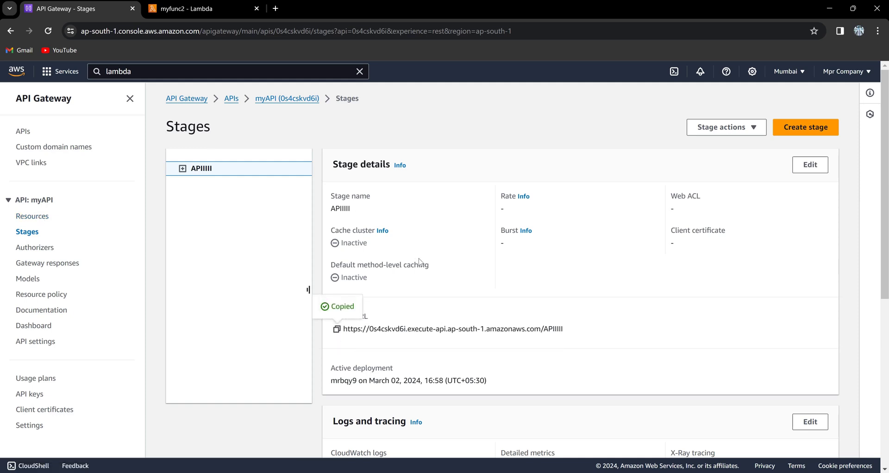
key("ctrl+t")
left_click(369, 31)
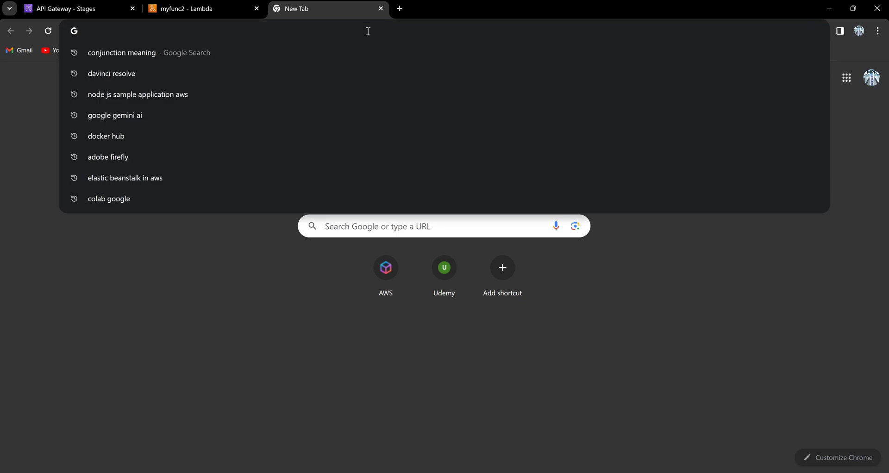
key("ctrl+v")
key("Return")
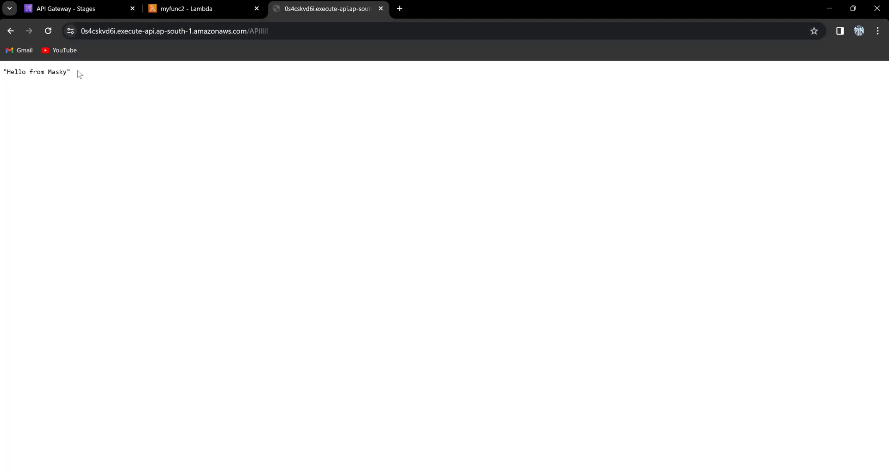
Step: Append /masky to the invoke URL and load it to check the myfunc2 response
left_click(277, 30)
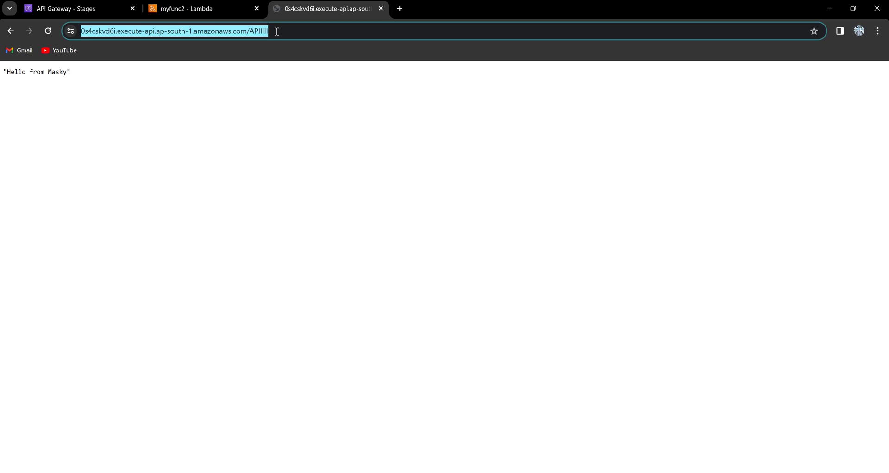
key("End")
type("/")
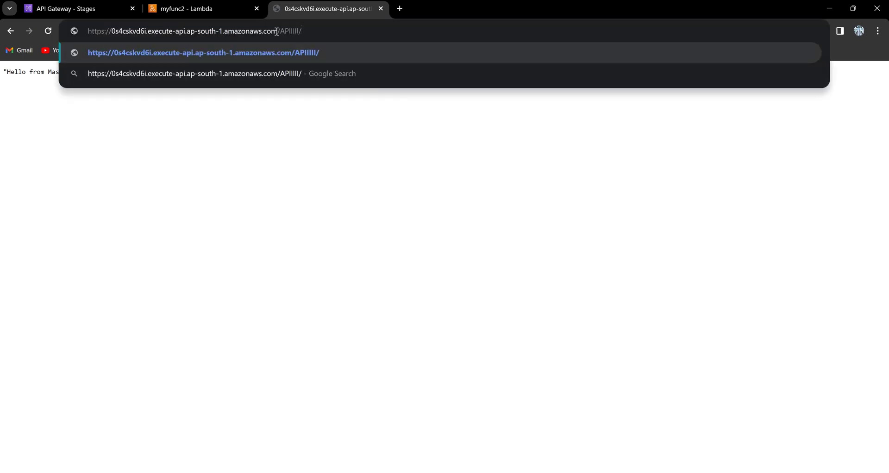
type("masky")
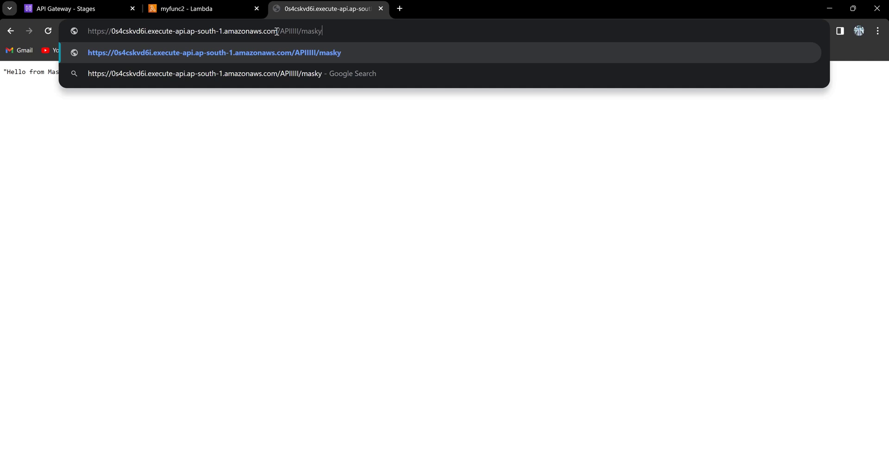
key("Return")
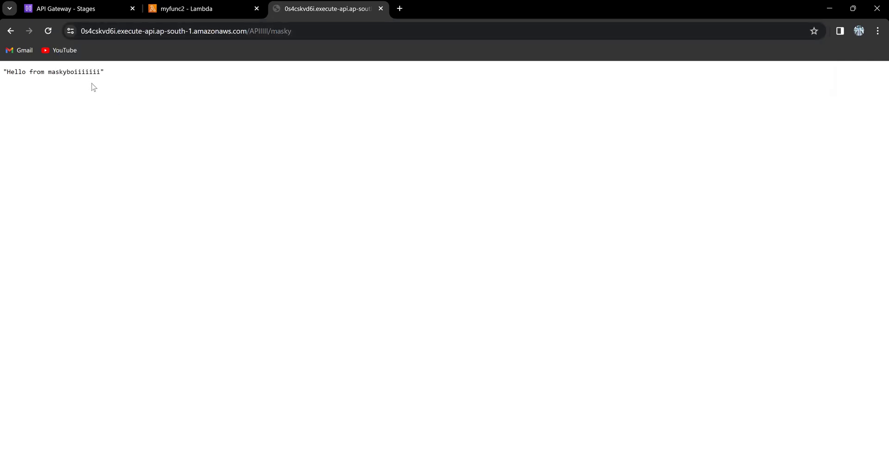
Step: Replace /masky with the undefined path /ss in the invoke URL and load it
left_click(319, 36)
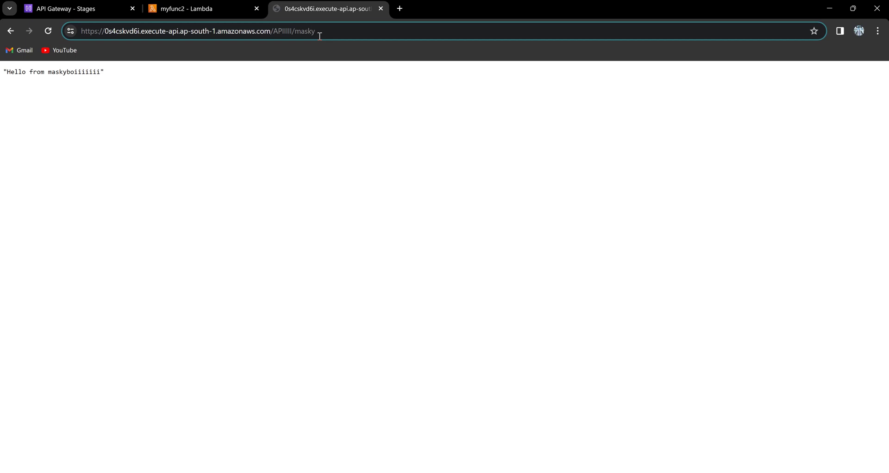
key("BackSpace")
key("BackSpace")
key("BackSpace")
key("BackSpace")
key("BackSpace")
key("BackSpace")
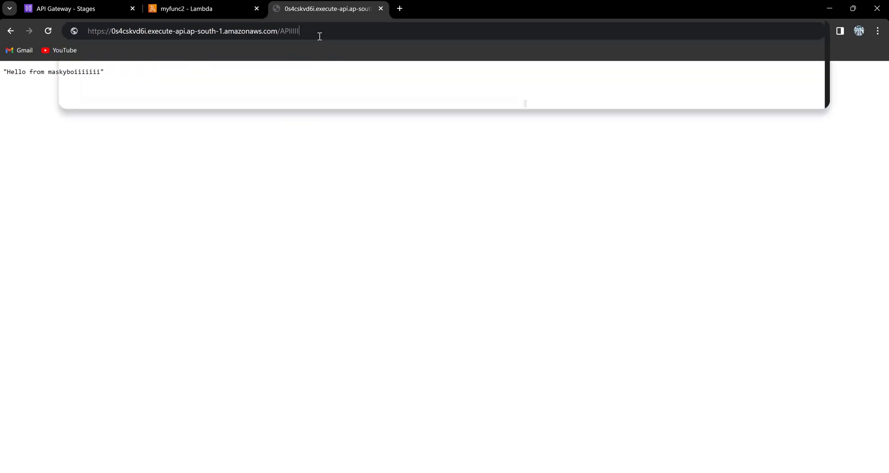
type("/ss")
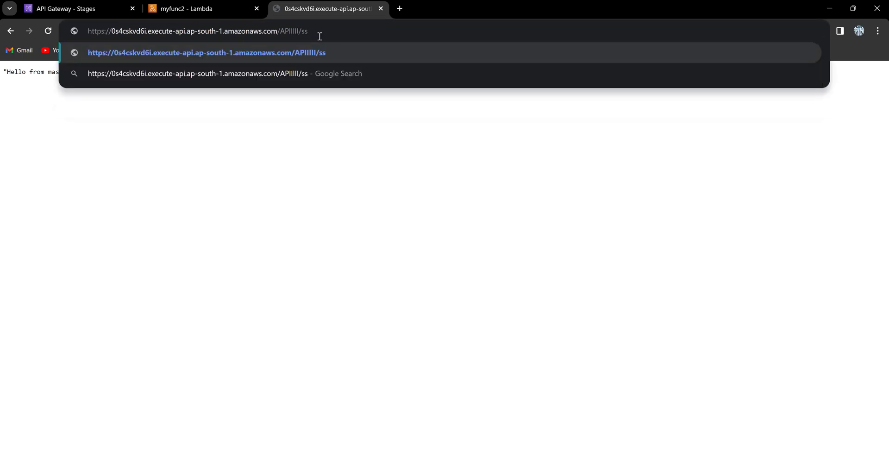
key("Return")
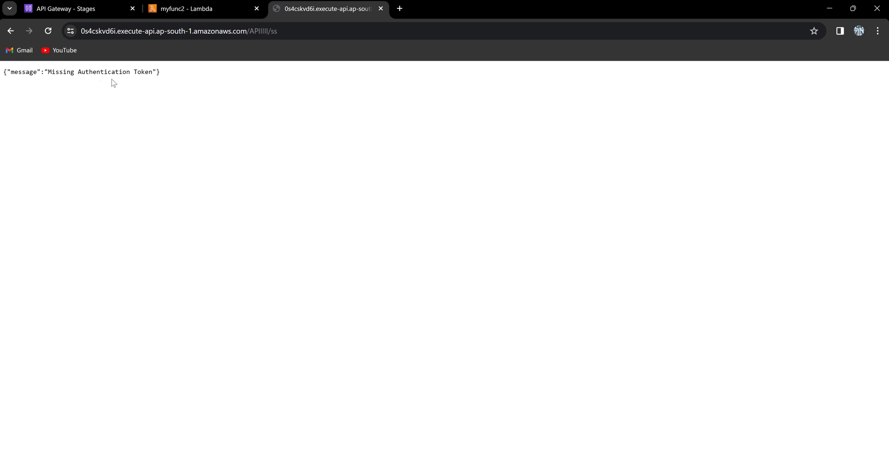
Step: Uncomment the print(event) line in myfunc2's handler code, and deploy and test the updated function
left_click(204, 9)
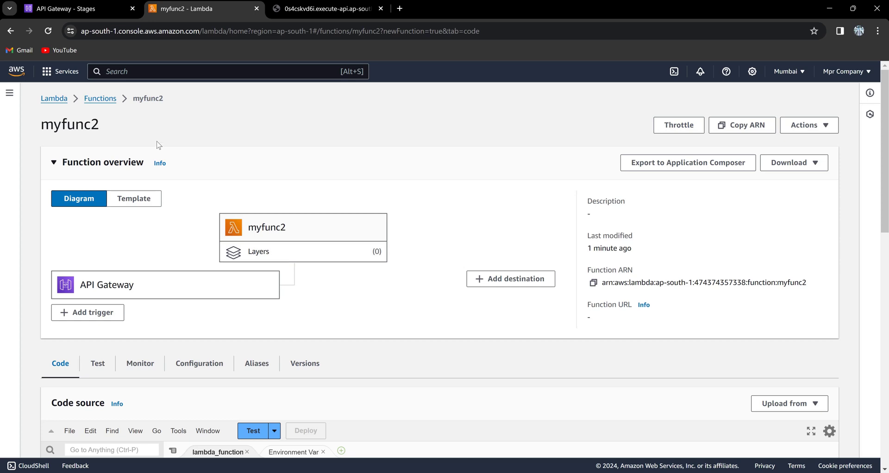
scroll(269, 265, "down", 2)
scroll(269, 265, "down", 3)
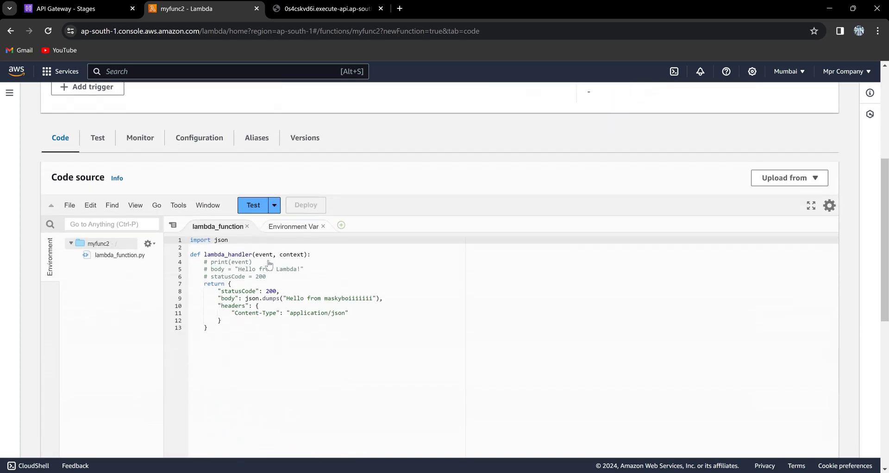
left_click(264, 263)
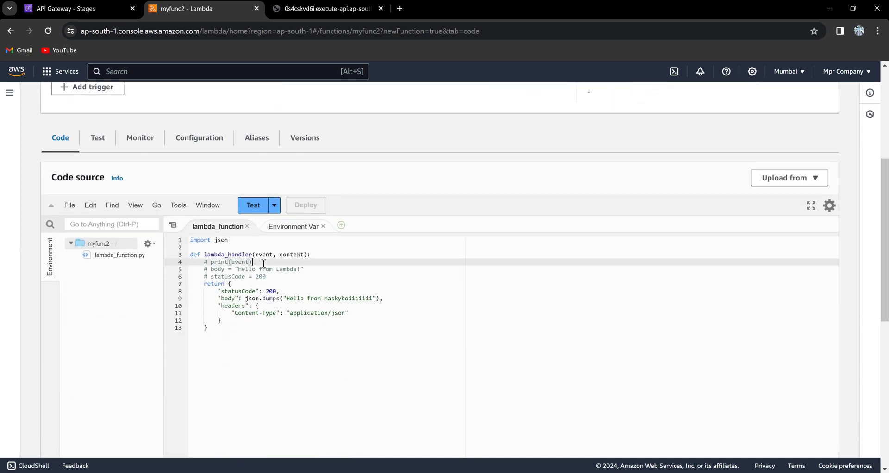
key("ctrl+slash")
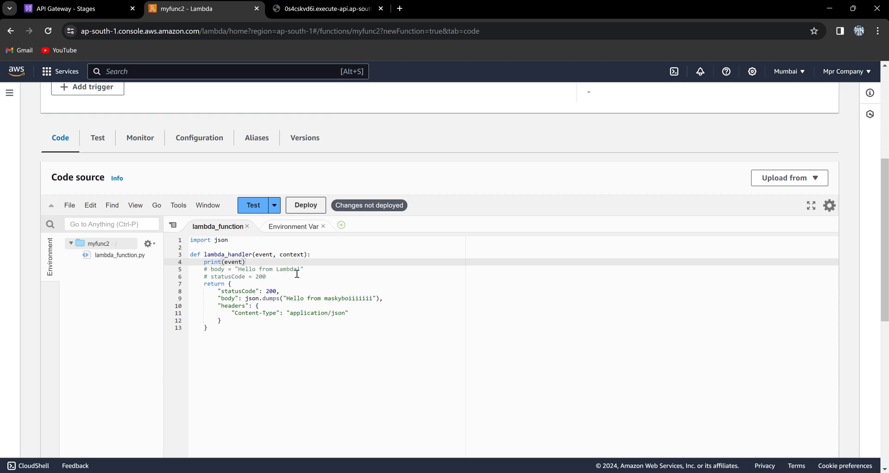
left_click(419, 278)
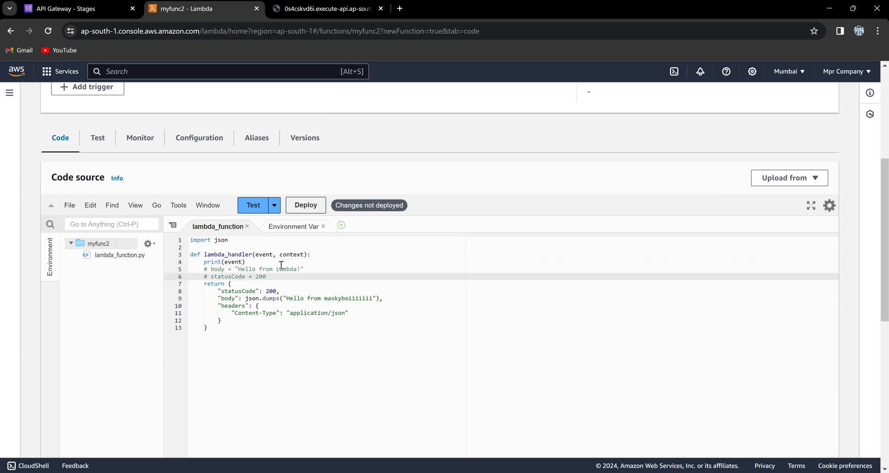
key("ctrl+s")
left_click(318, 206)
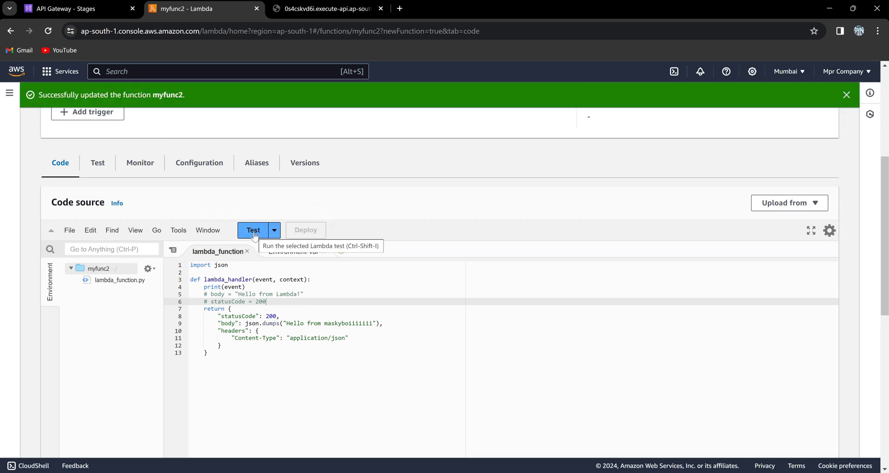
left_click(254, 230)
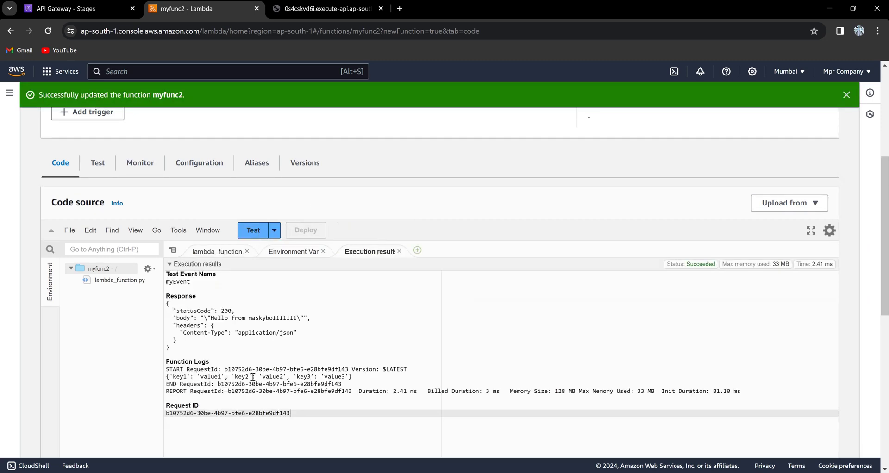
Step: Run a test call on the /masky GET method of myAPI without parameters and review its execution log
left_click(99, 5)
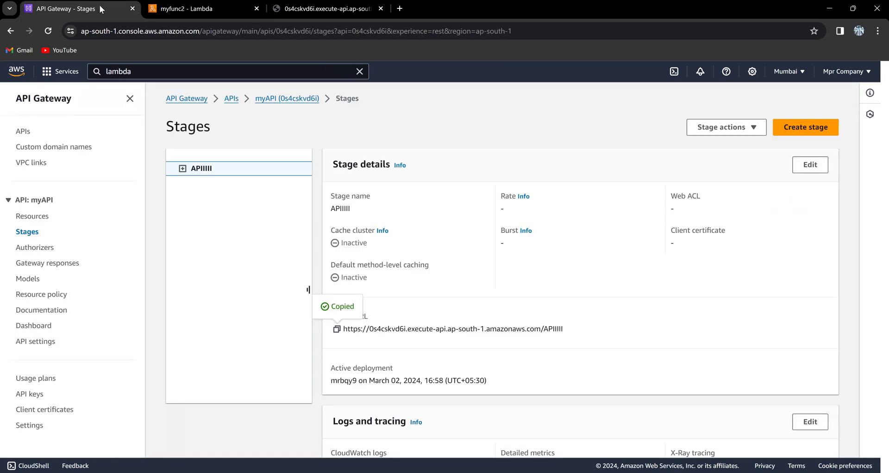
left_click(33, 216)
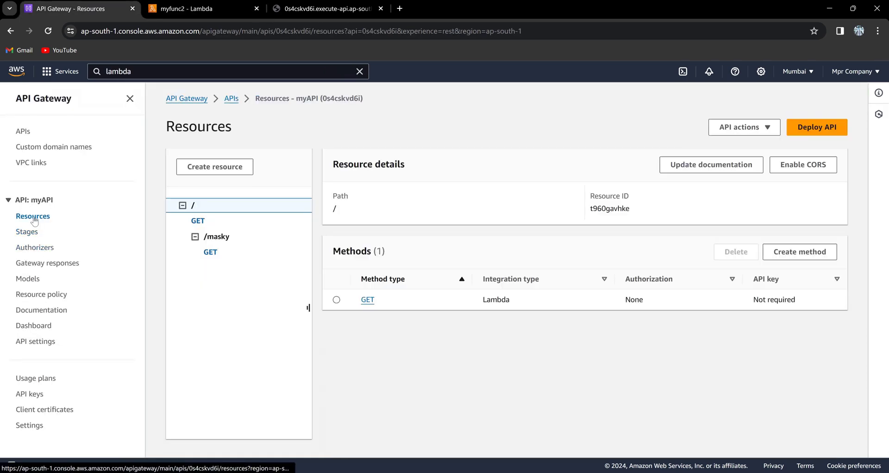
left_click(216, 237)
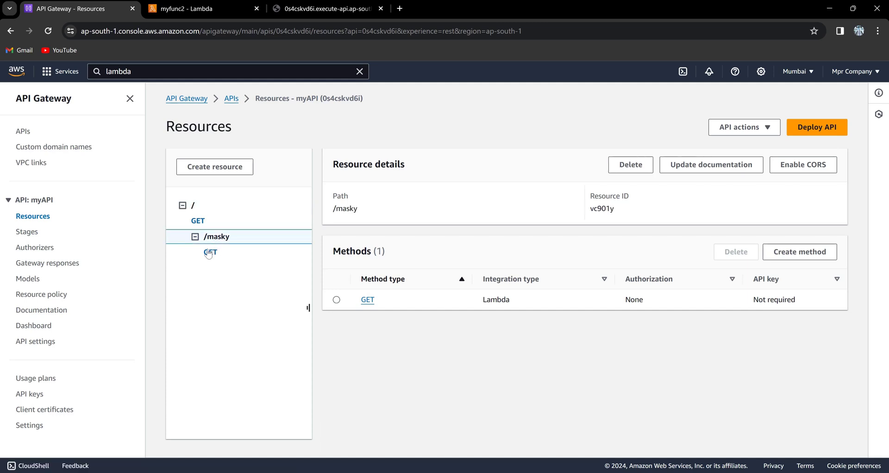
left_click(370, 301)
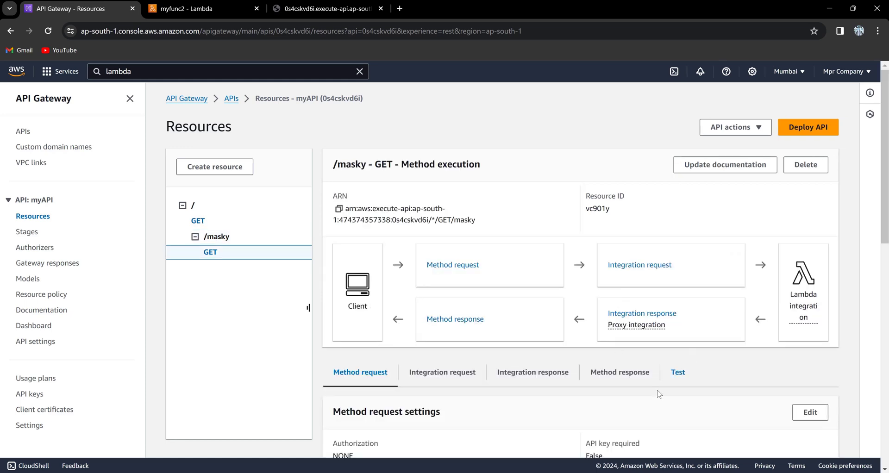
left_click(678, 372)
scroll(676, 369, "down", 4)
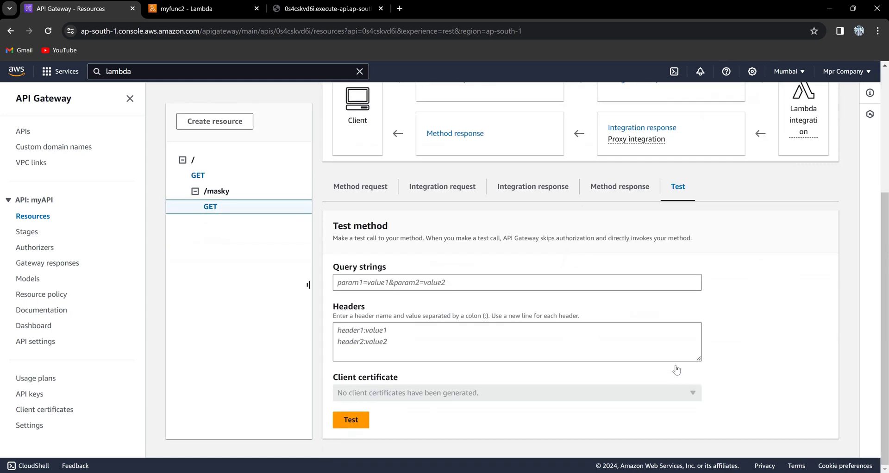
key("Return")
scroll(677, 370, "down", 10)
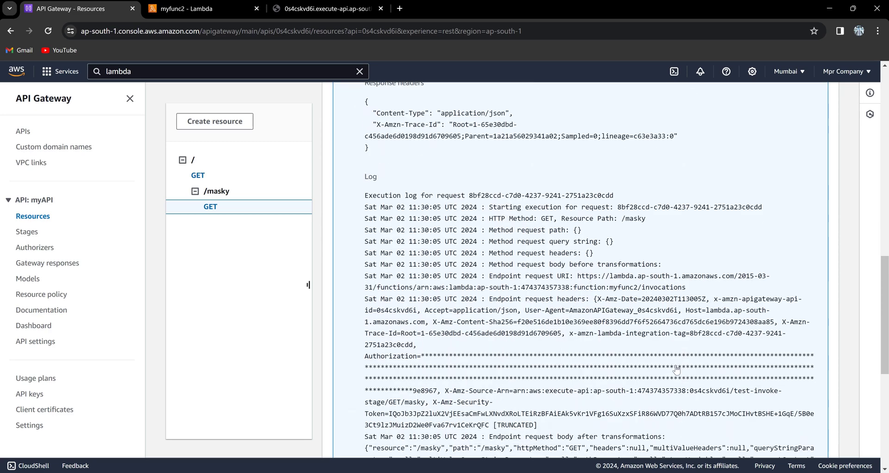
Step: Switch to the myfunc2 Lambda function, dismiss the success banner and open its CloudWatch logs from monitoring
left_click(226, 7)
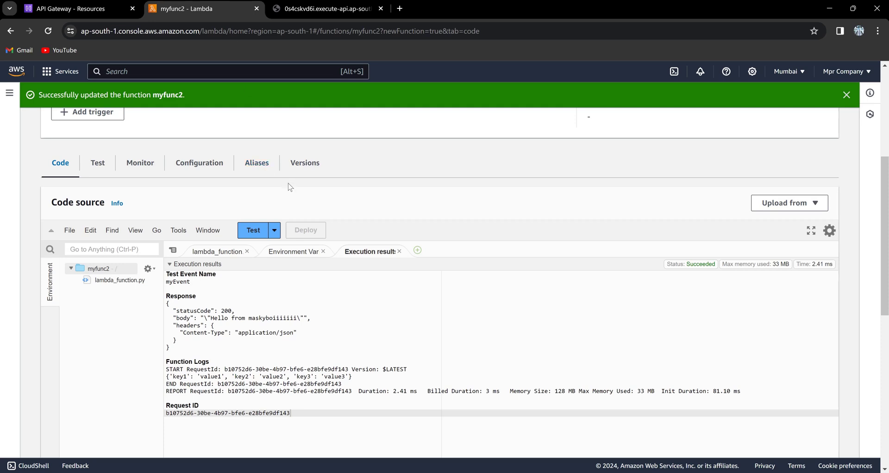
left_click(153, 165)
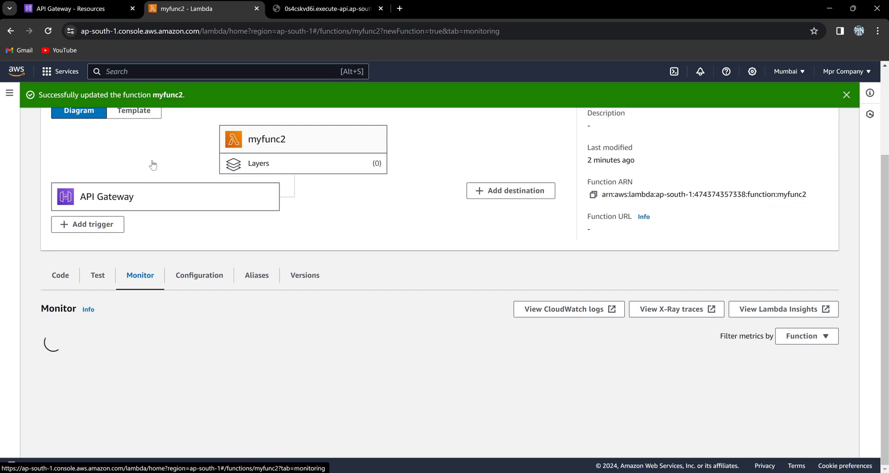
left_click(846, 94)
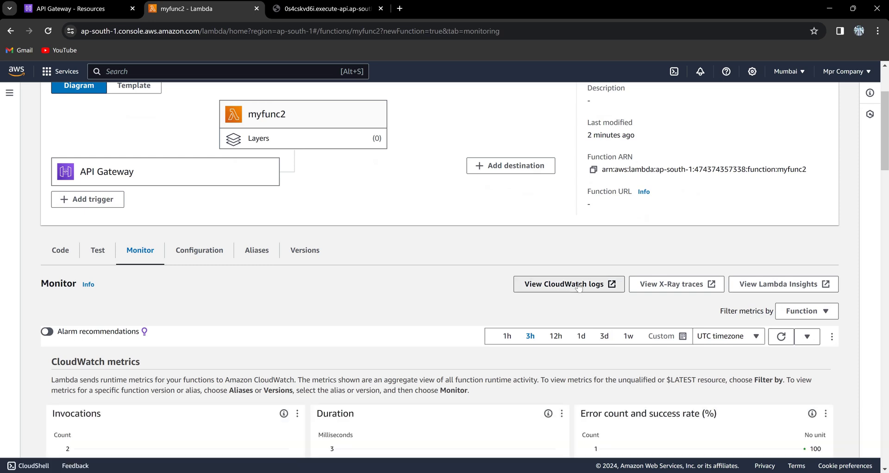
left_click(579, 287)
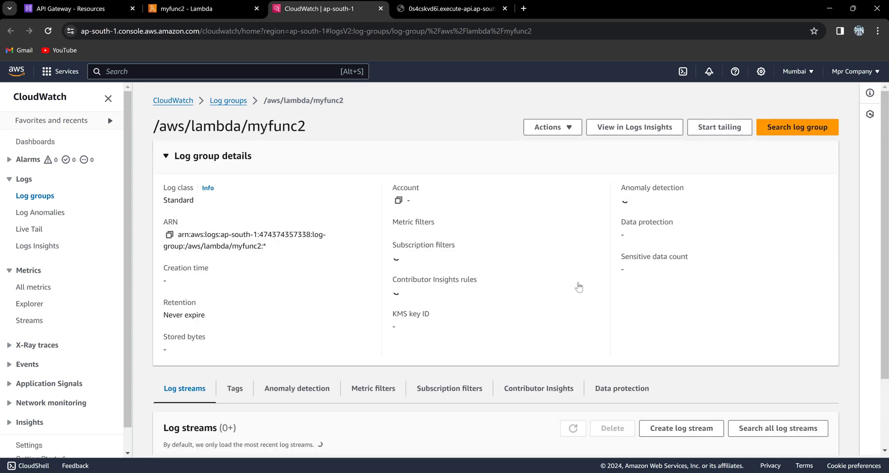
scroll(579, 287, "down", 2)
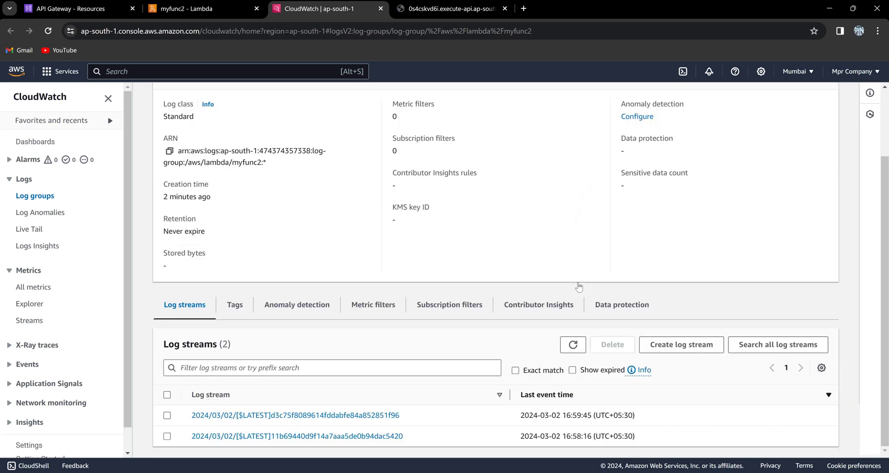
Step: Open the most recent myfunc2 log stream and expand the /masky GET event entry to examine the passed event data
left_click(295, 416)
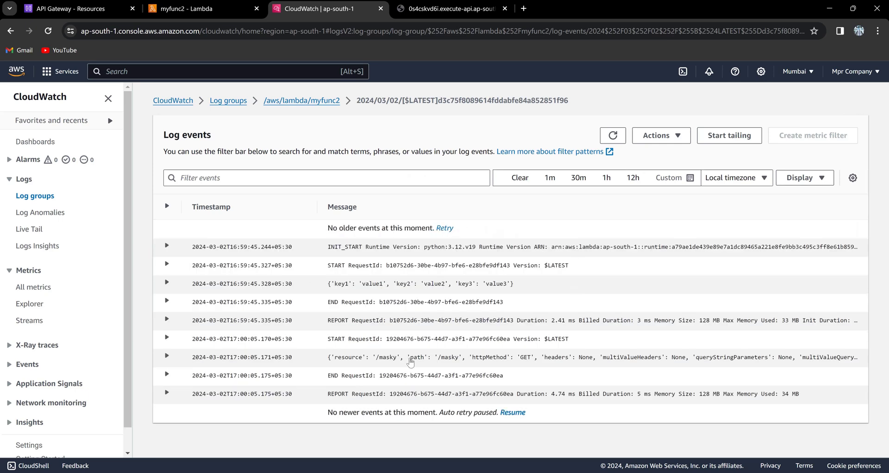
left_click(166, 356)
scroll(166, 361, "down", 1)
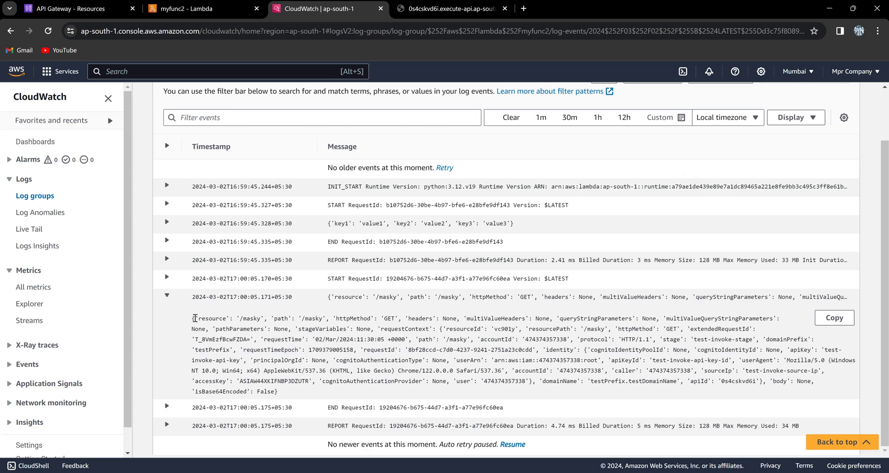
left_click_drag(194, 319, 298, 400)
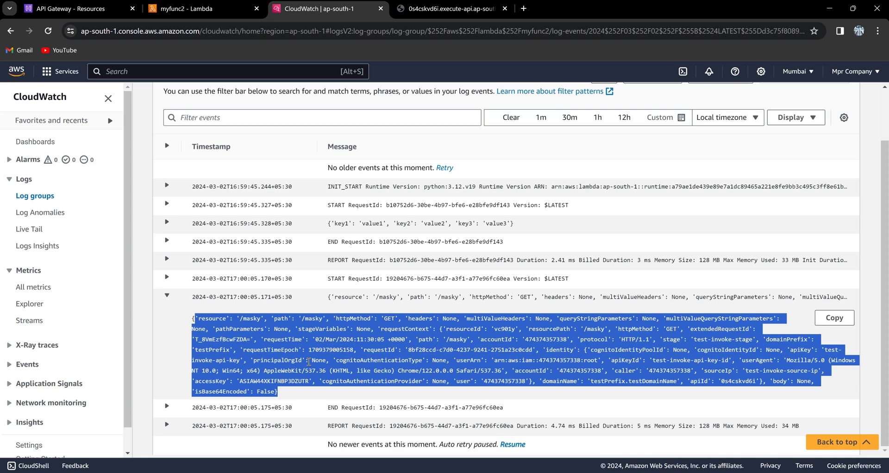
left_click(317, 332)
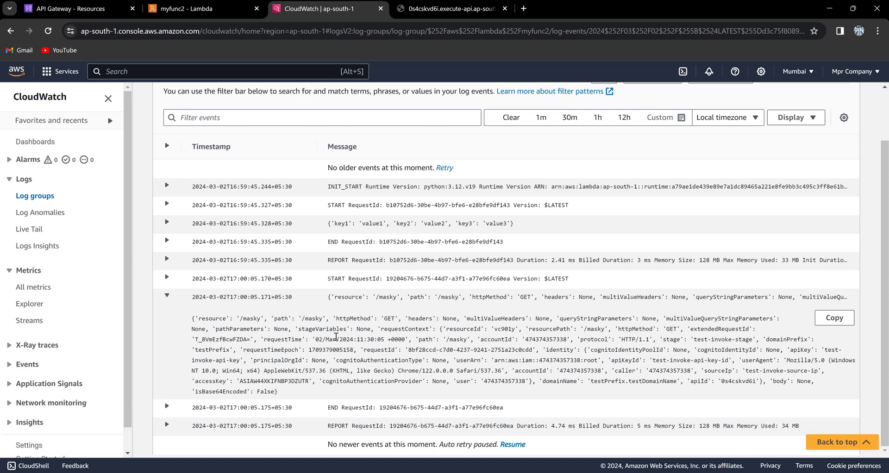
Step: Close the CloudWatch tab and review the lambda_function source code of myfunc2
key("ctrl+w")
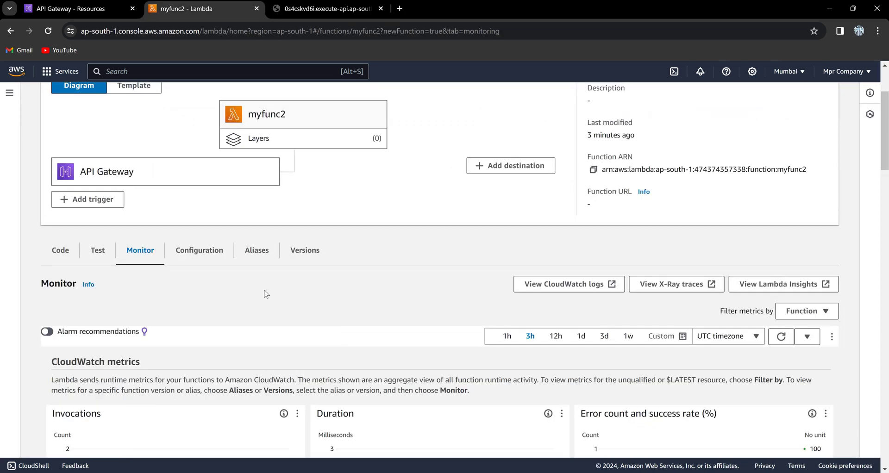
scroll(266, 294, "down", 2)
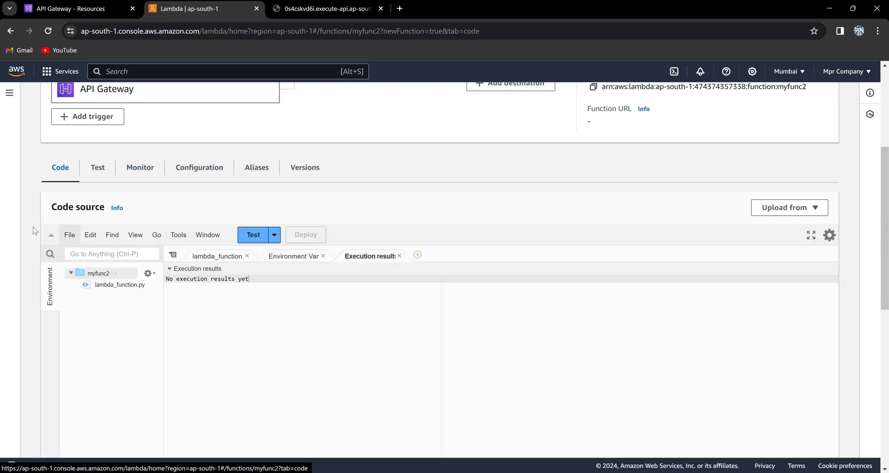
left_click(224, 257)
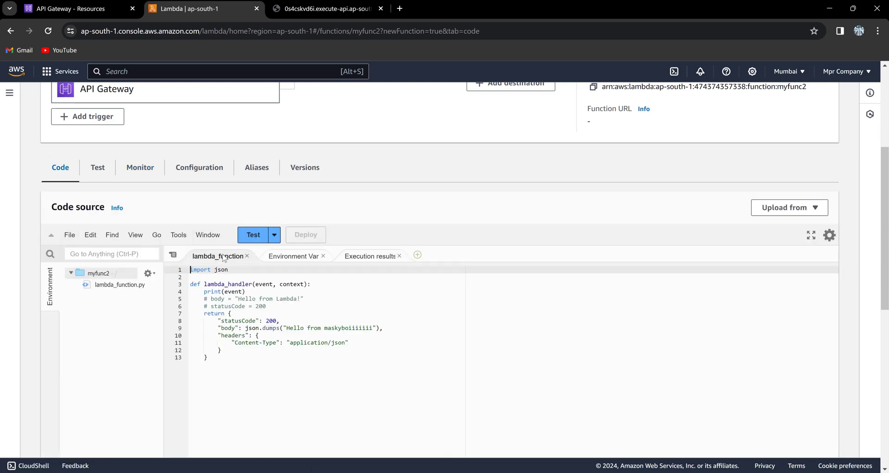
scroll(224, 257, "up", 5)
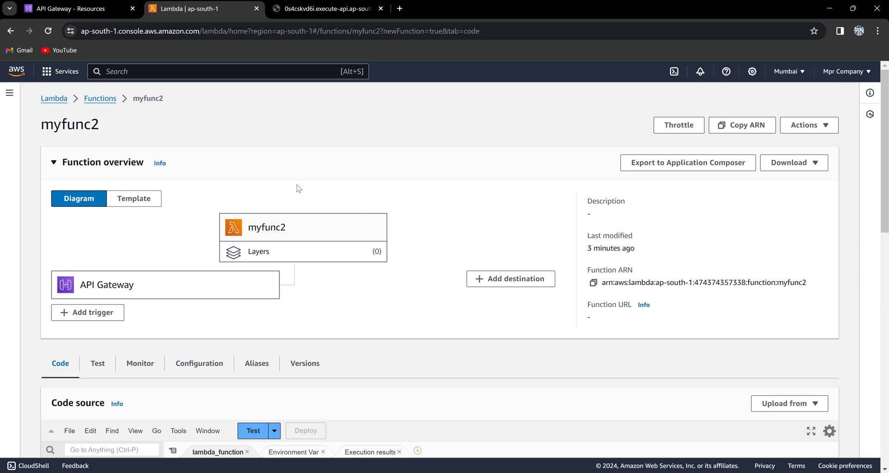
Step: Delete both Lambda functions, myfunc2 and myFunc1, from the functions list, entering "delete" as confirmation
left_click(100, 99)
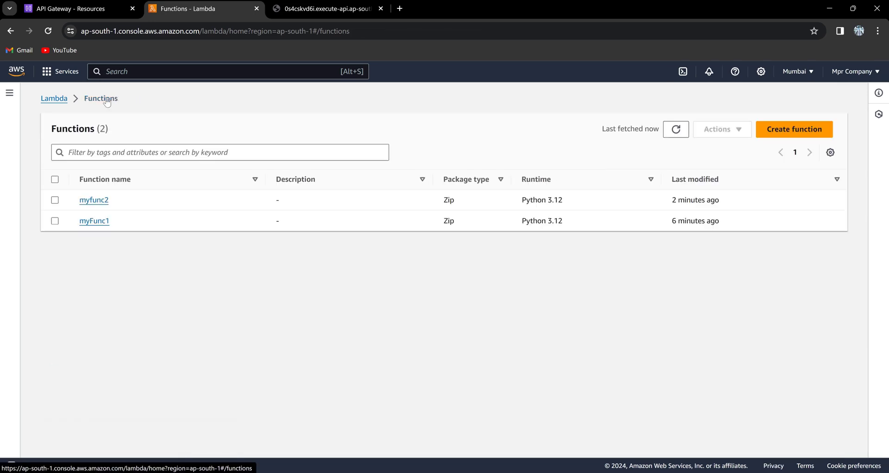
left_click(55, 180)
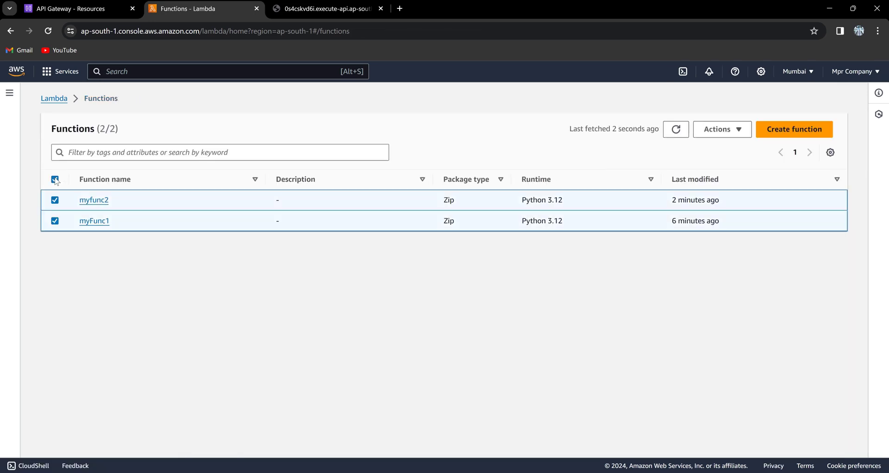
left_click(736, 132)
left_click(718, 179)
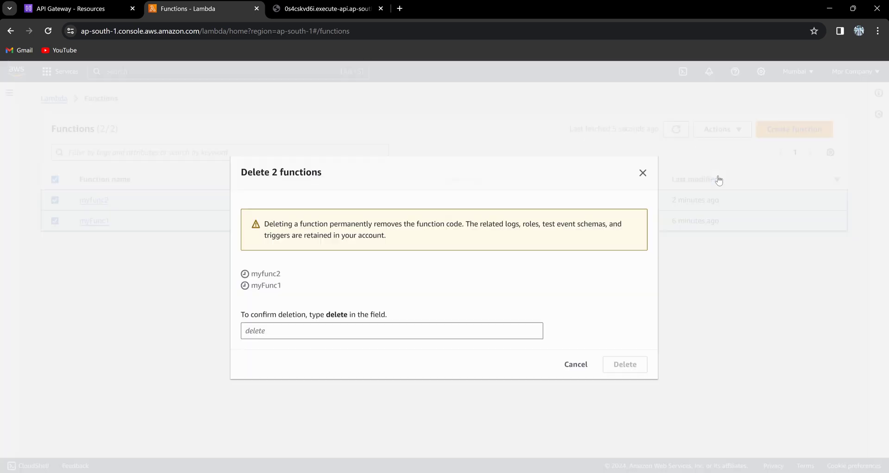
left_click(383, 330)
type("delete")
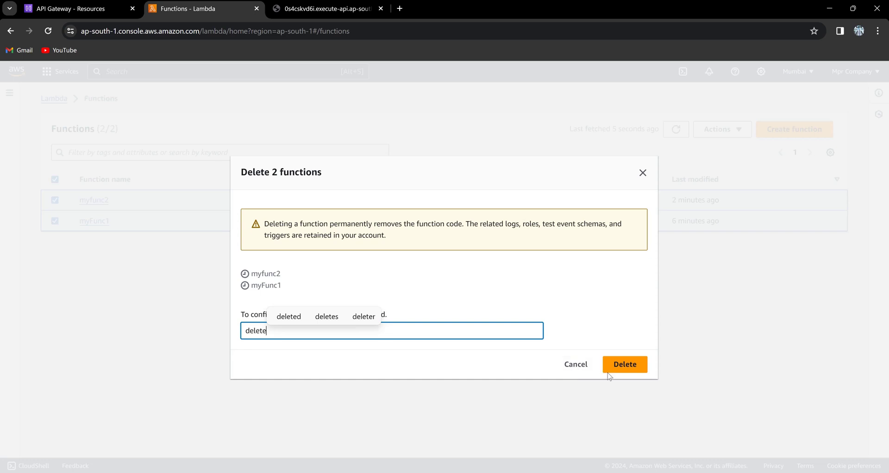
left_click(623, 368)
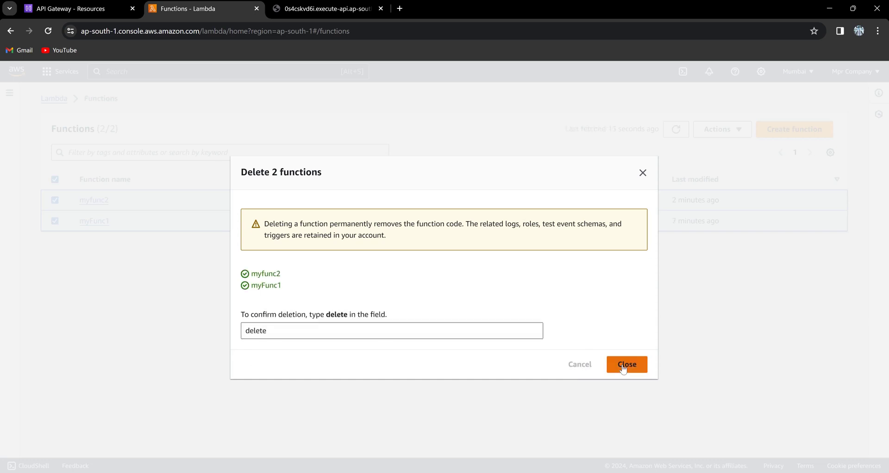
left_click(624, 368)
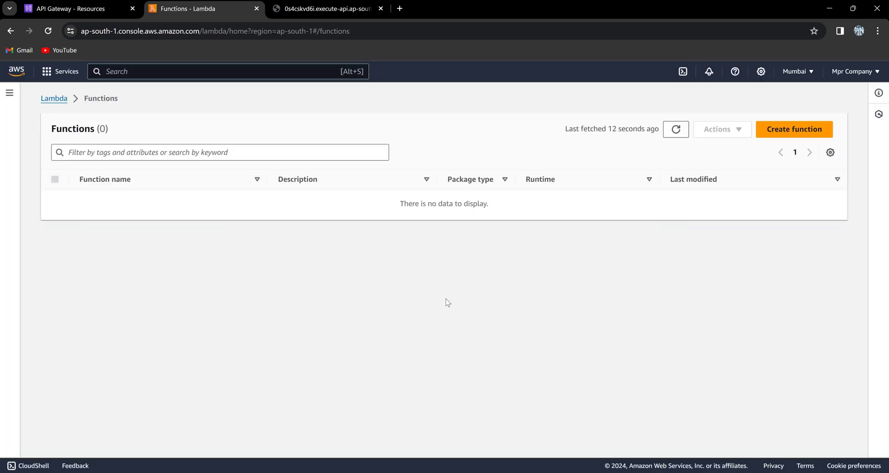
Step: Close the Lambda and invoke URL browser tabs, and permanently delete the API myAPI, entering "confirm" as confirmation
key("ctrl+w")
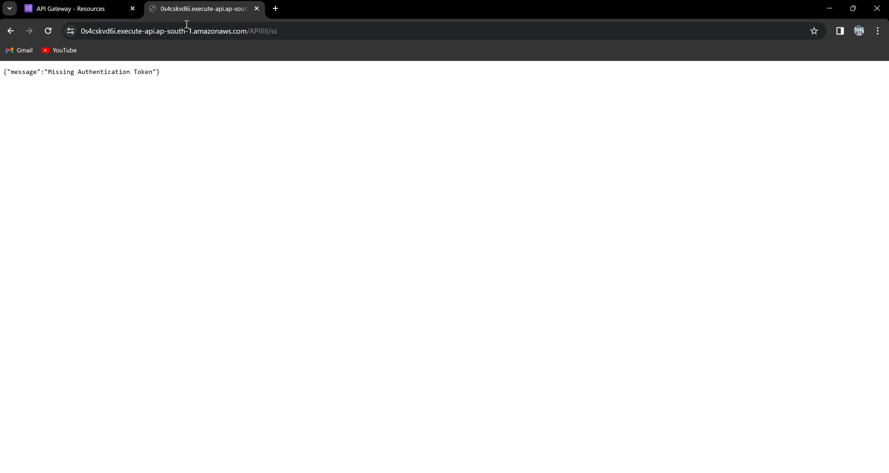
key("ctrl+w")
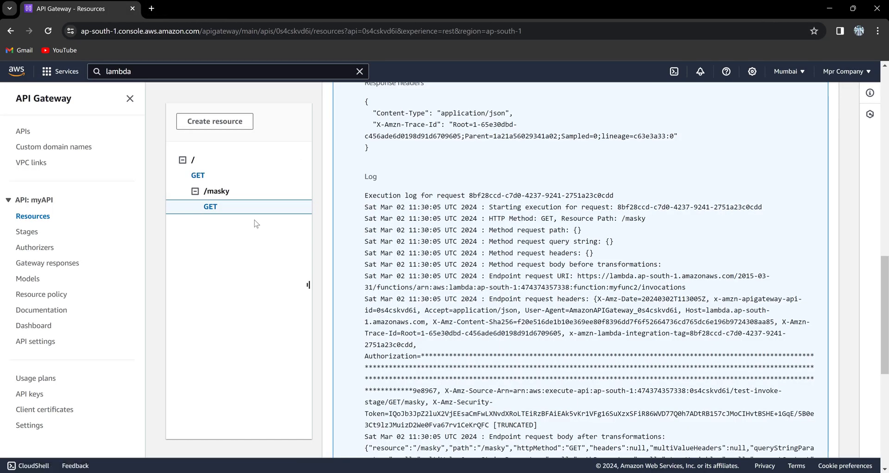
scroll(257, 225, "up", 15)
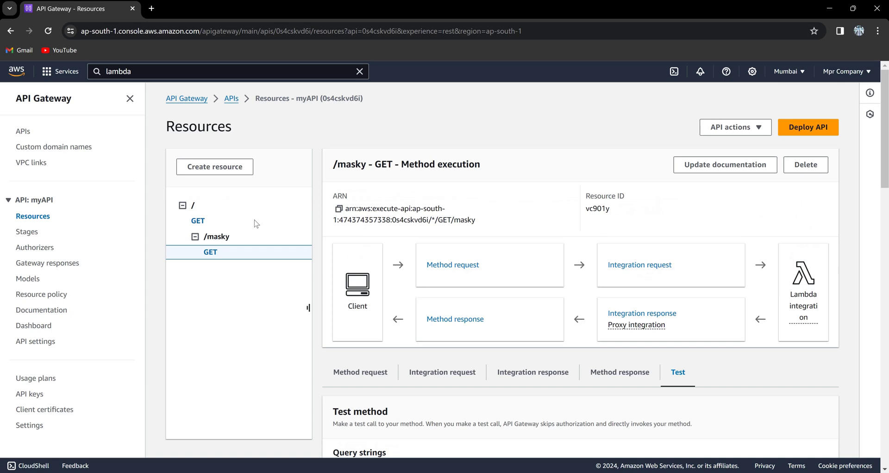
left_click(736, 128)
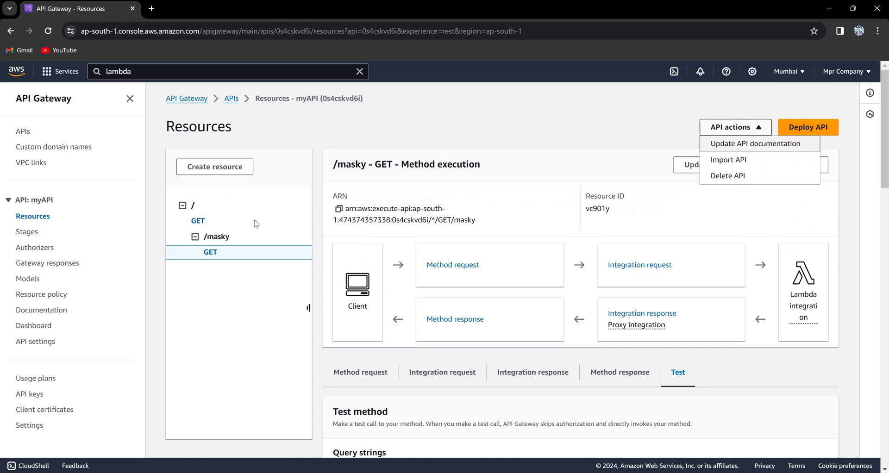
left_click(766, 185)
left_click(360, 301)
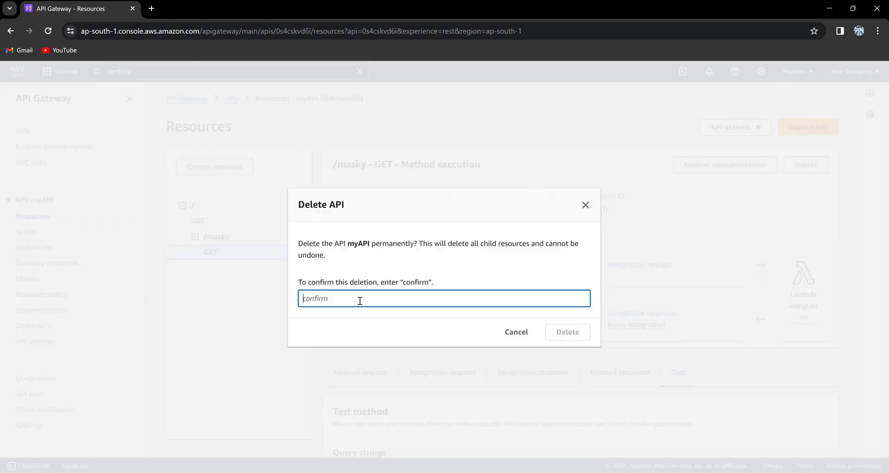
type("confirm")
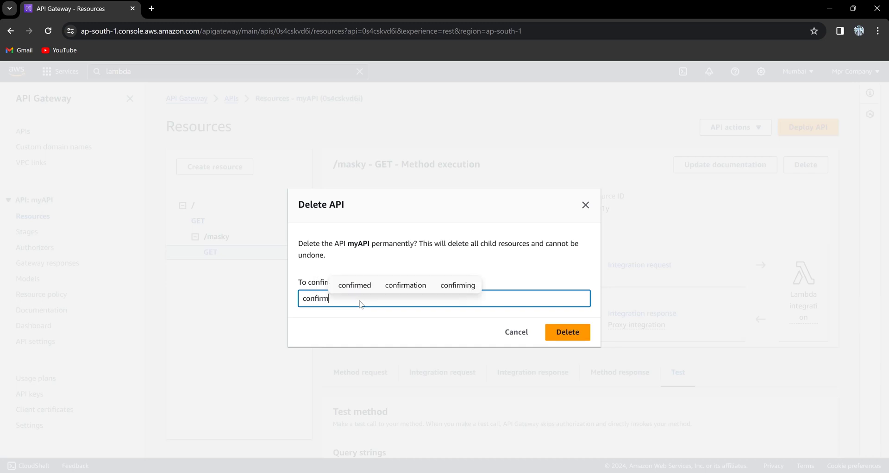
left_click(558, 332)
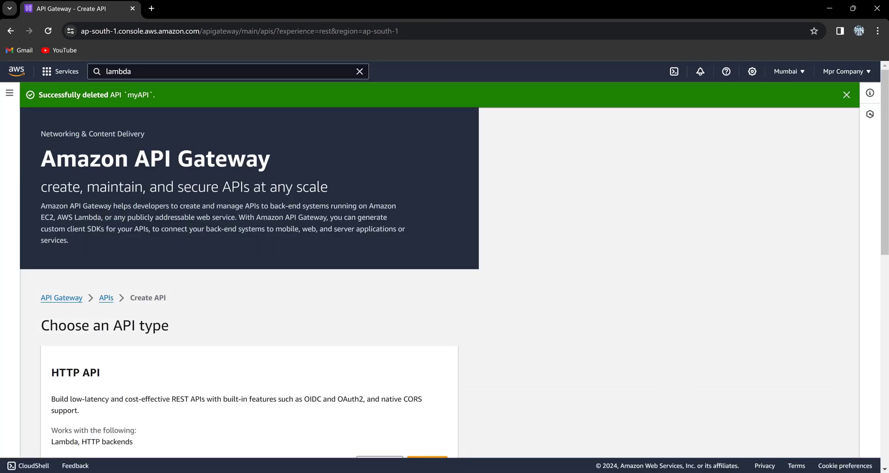
left_click(847, 94)
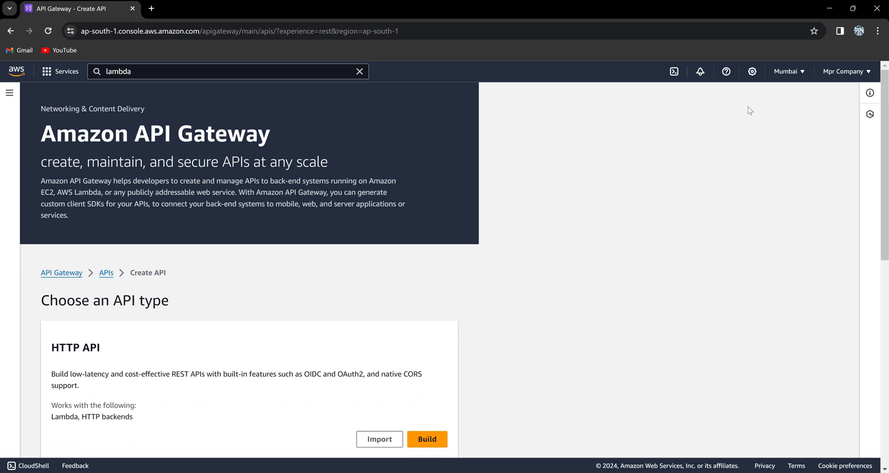
left_click(15, 93)
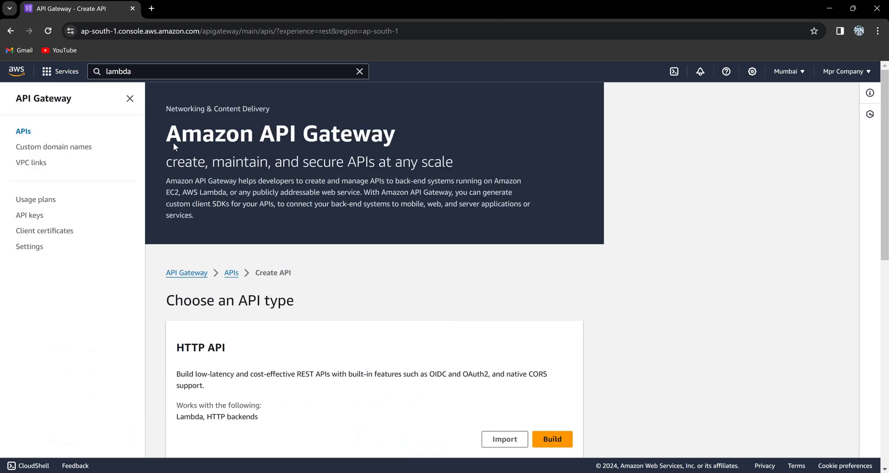